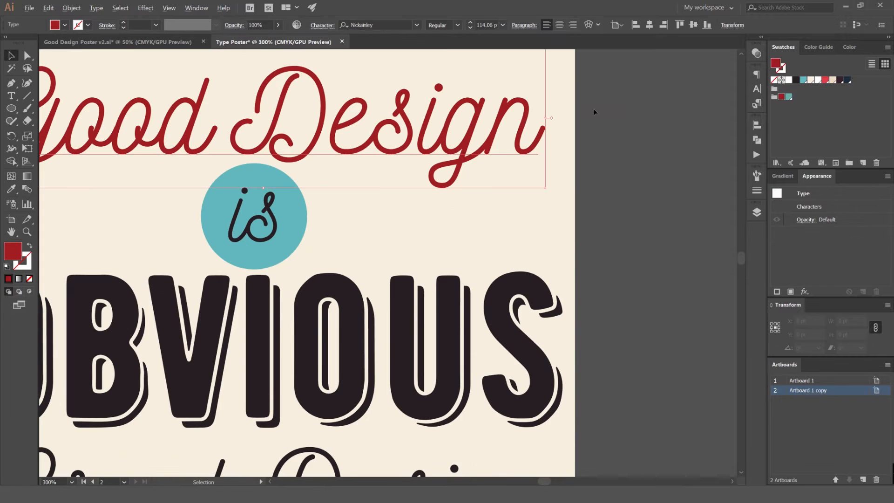
Brighten the "Good Design" text's red fill to C 0, M 100, Y 100, K 20.66
scroll(535, 114, "up", 6)
left_click(535, 114)
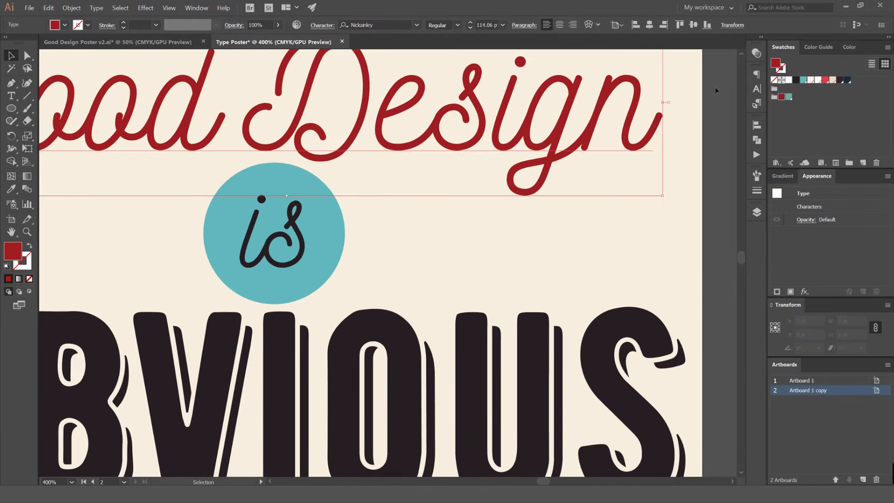
left_click(848, 48)
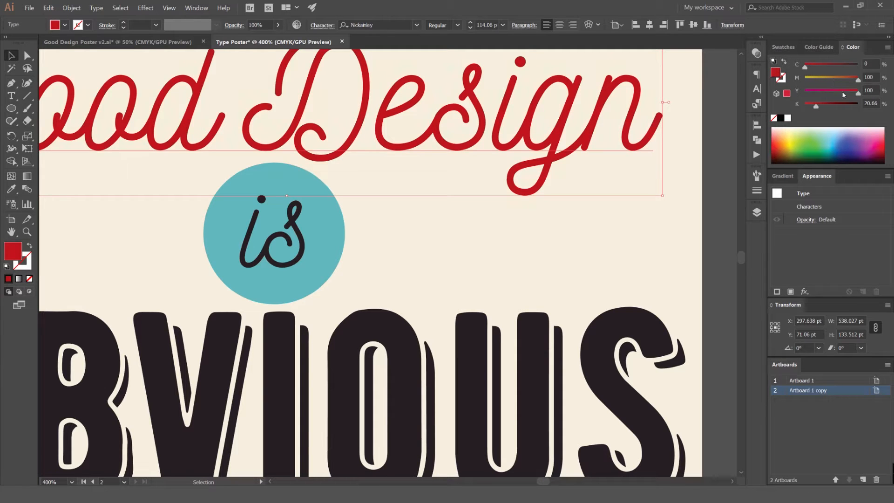
scroll(688, 97, "down", 3)
left_click(716, 88)
left_click_drag(716, 88, 678, 93)
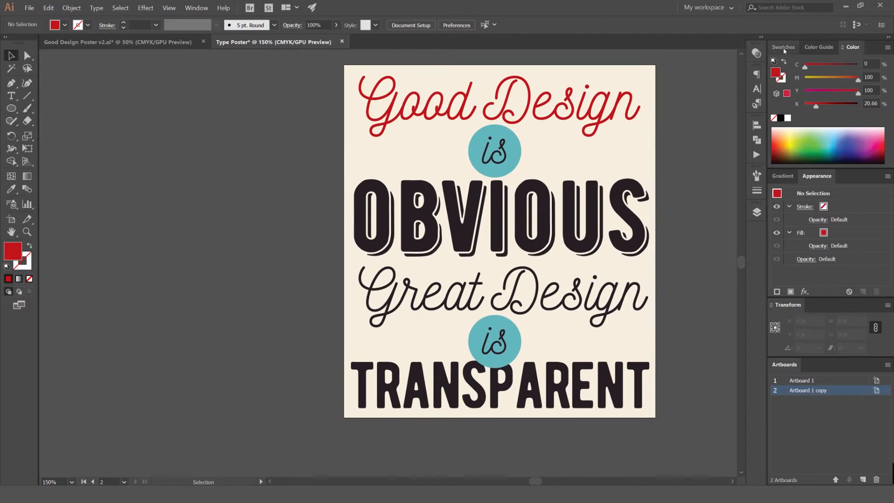
Save the brighter red as a new swatch and place it in the colour group between the dark red and teal
left_click(783, 48)
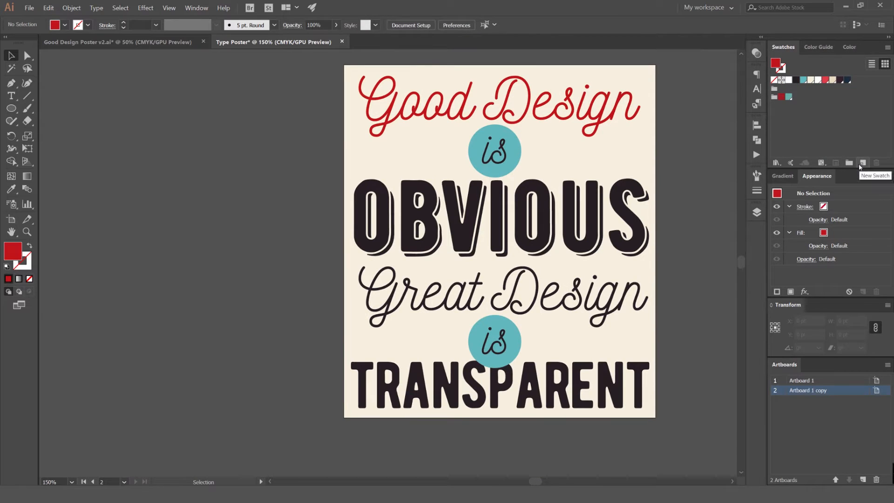
left_click(860, 164)
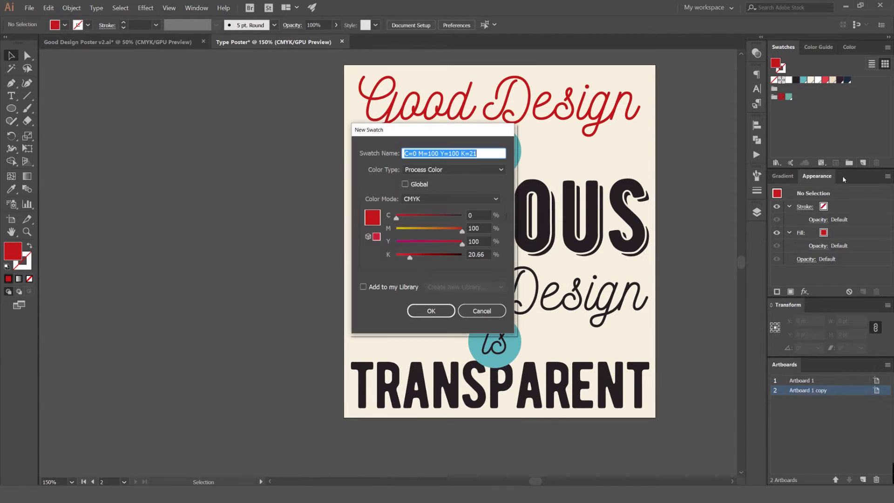
key("Escape")
left_click_drag(855, 85, 788, 99)
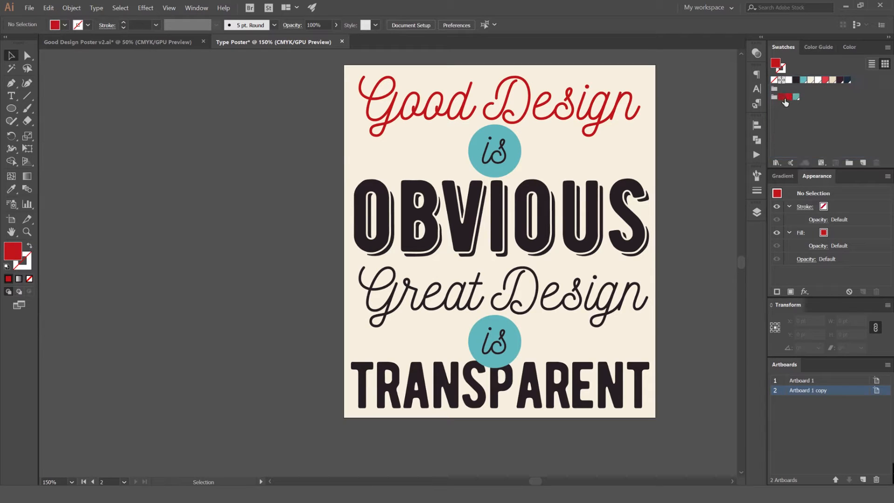
Fill the "Great Design" text with the new bright red swatch
left_click_drag(591, 139, 496, 153)
left_click(505, 305)
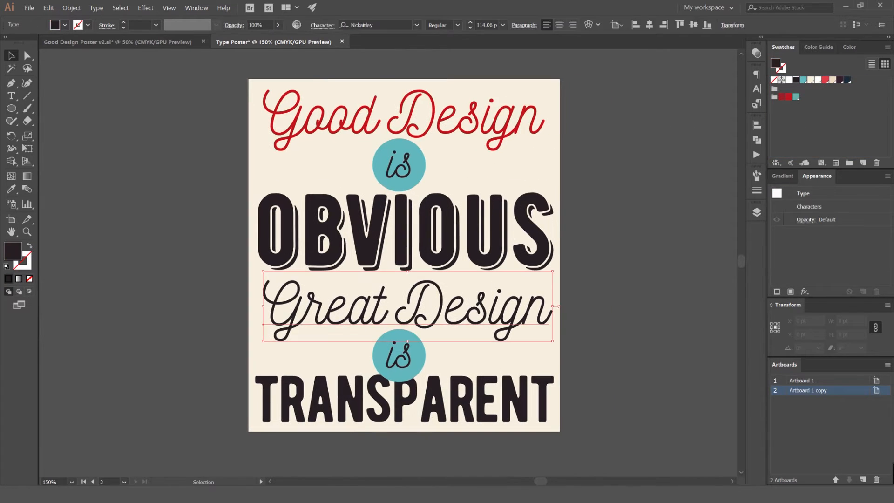
left_click(788, 98)
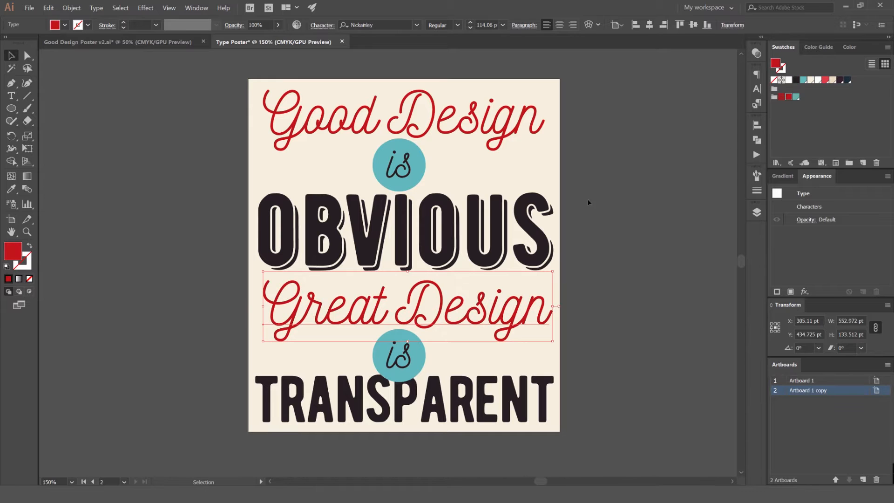
left_click(587, 200)
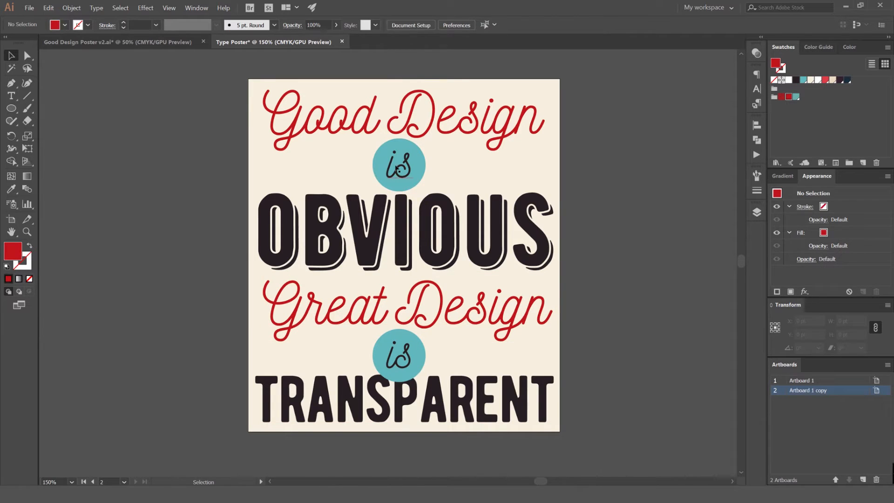
Fill both "is" texts inside the teal circles with white
left_click(398, 172)
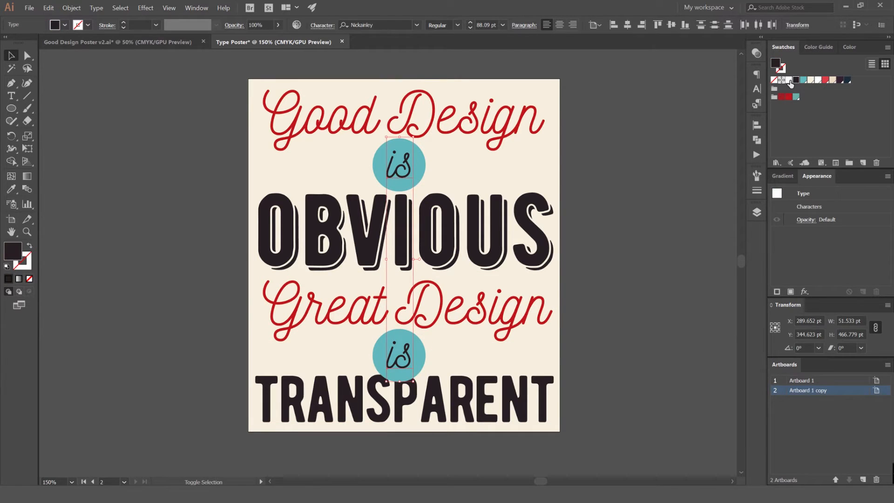
left_click(789, 81)
left_click(645, 156)
scroll(484, 153, "down", 1)
scroll(474, 167, "up", 2)
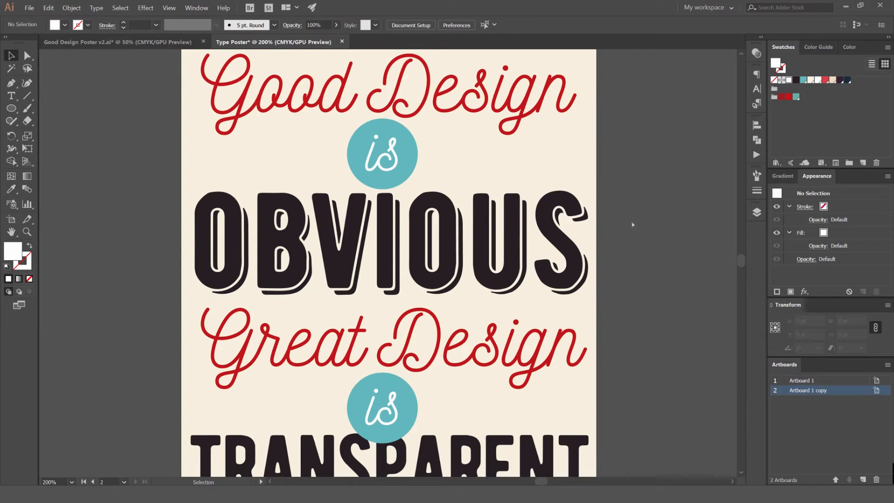
Convert the OBVIOUS text to outlines
key("ctrl+alt+2")
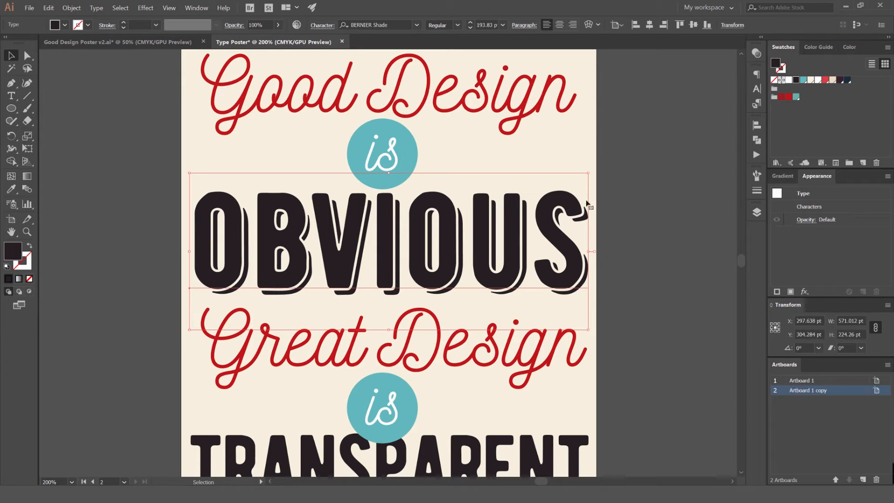
left_click(75, 8)
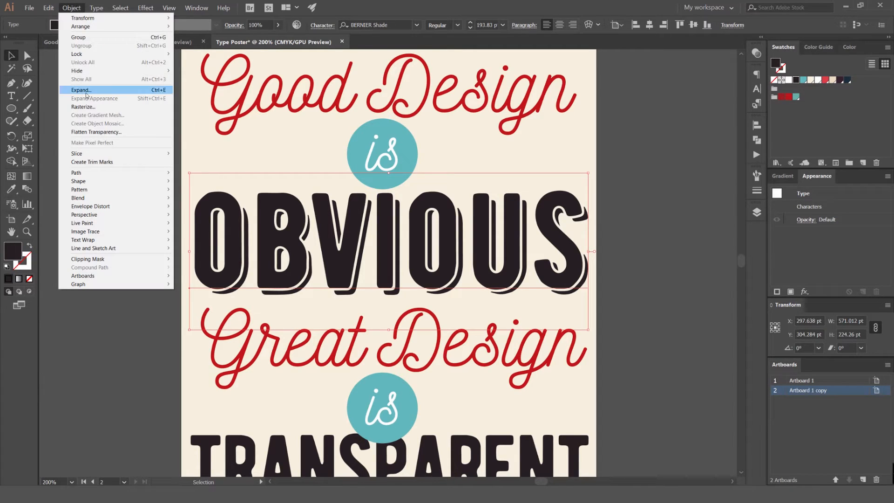
left_click(71, 8)
left_click(95, 8)
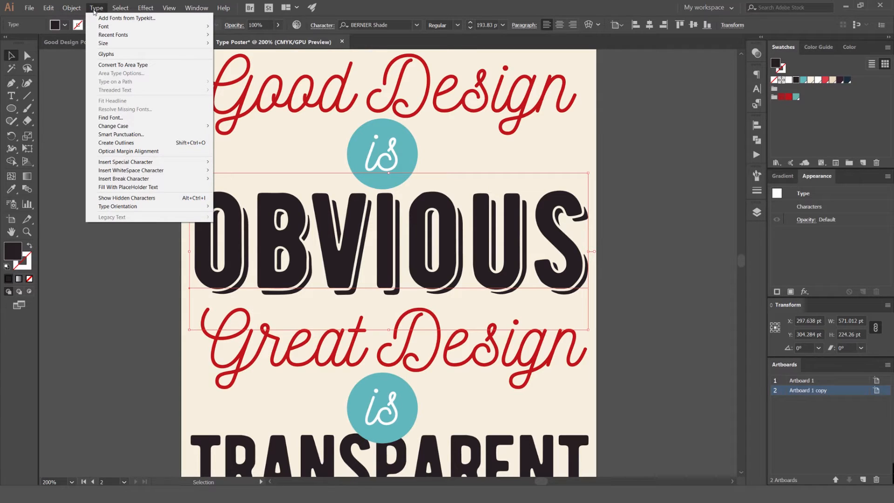
left_click(134, 142)
left_click(621, 222)
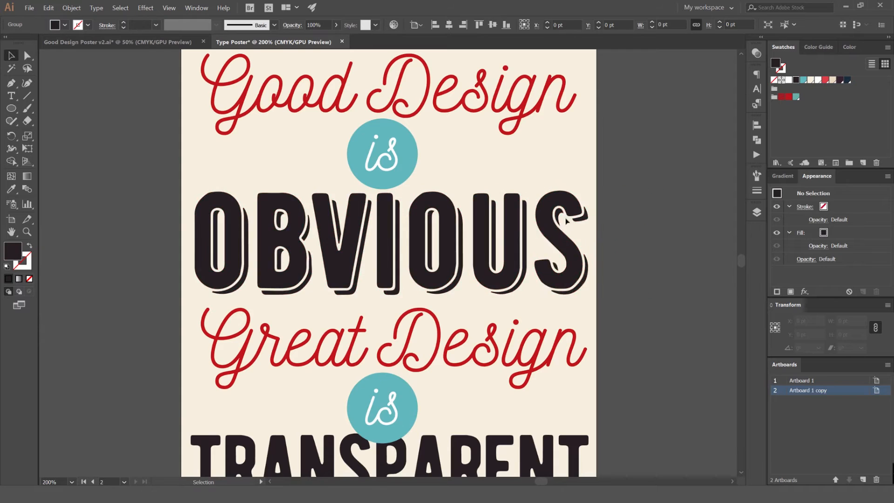
Ungroup the outlined OBVIOUS lettering into separate letters and select the second O
scroll(577, 215, "up", 3)
key("a")
scroll(535, 212, "up", 2)
left_click(538, 154)
scroll(588, 235, "down", 5)
key("v")
left_click_drag(657, 214, 276, 256)
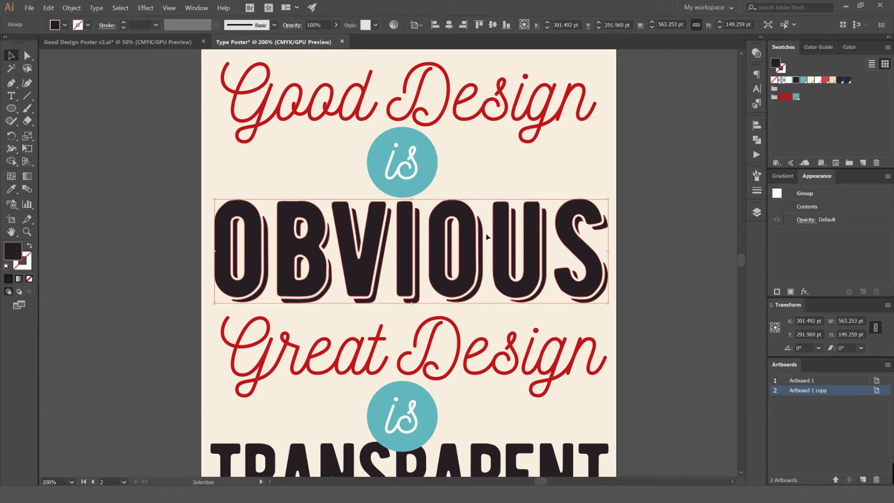
key("a")
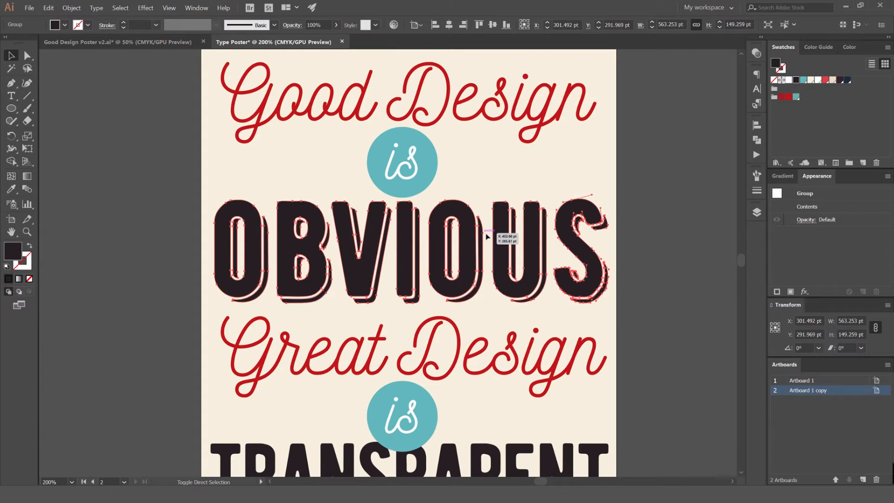
key("ctrl+8")
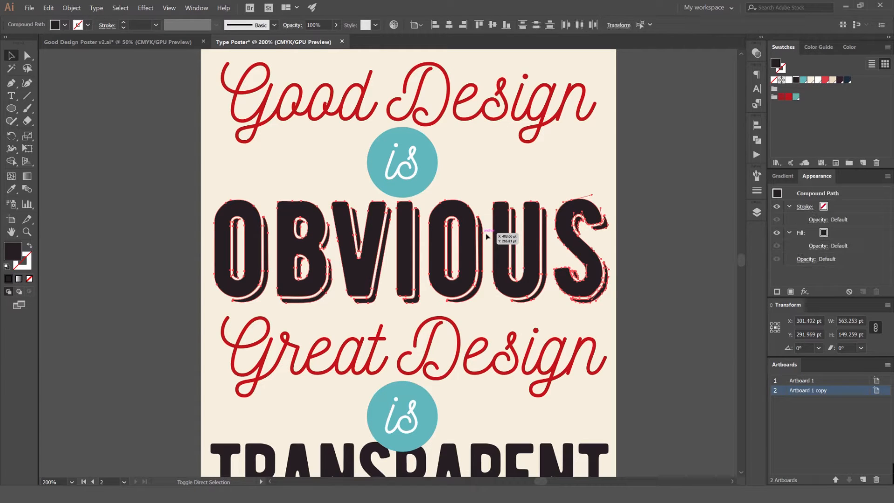
left_click(493, 183)
left_click(479, 206)
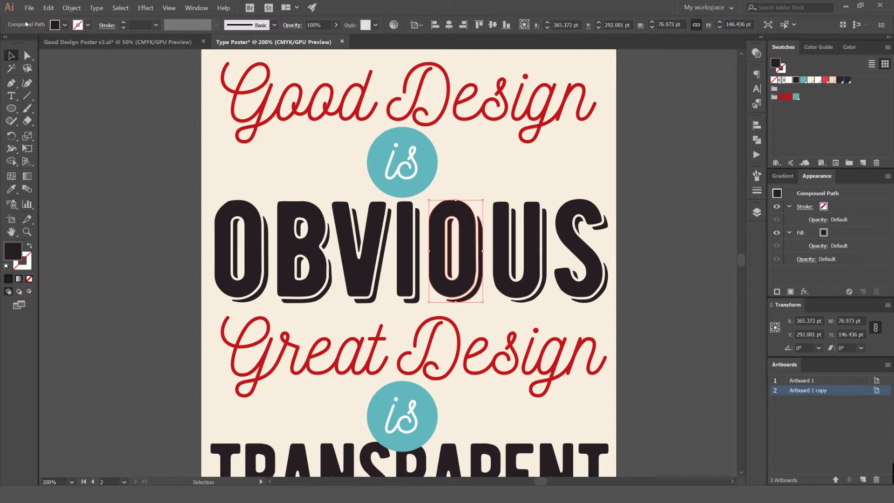
Try moving individual letters of OBVIOUS on their own and undo each move
key("ctrl+equal")
key("ctrl+equal")
key("a")
key("ctrl+equal")
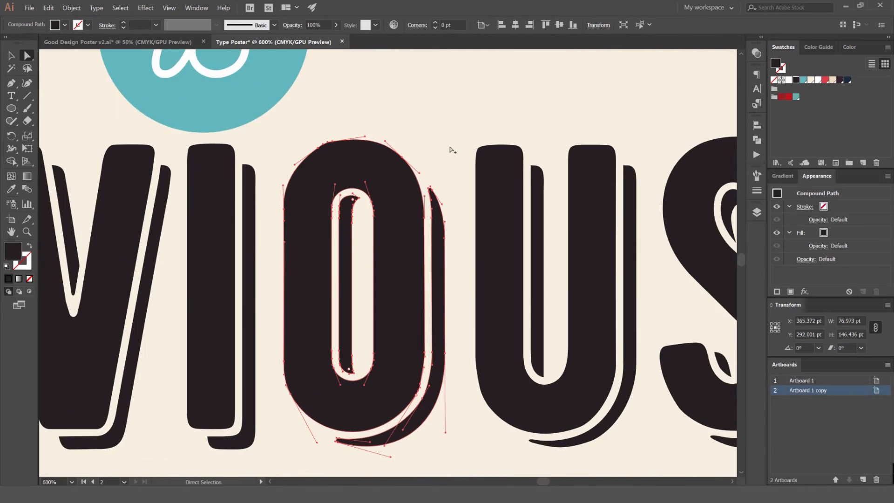
key("ctrl+minus")
key("ctrl+minus")
key("ctrl+minus")
key("v")
left_click(450, 145)
left_click_drag(436, 198, 550, 168)
key("ctrl+z")
left_click_drag(557, 218, 657, 199)
key("ctrl+z")
left_click_drag(613, 157, 144, 235)
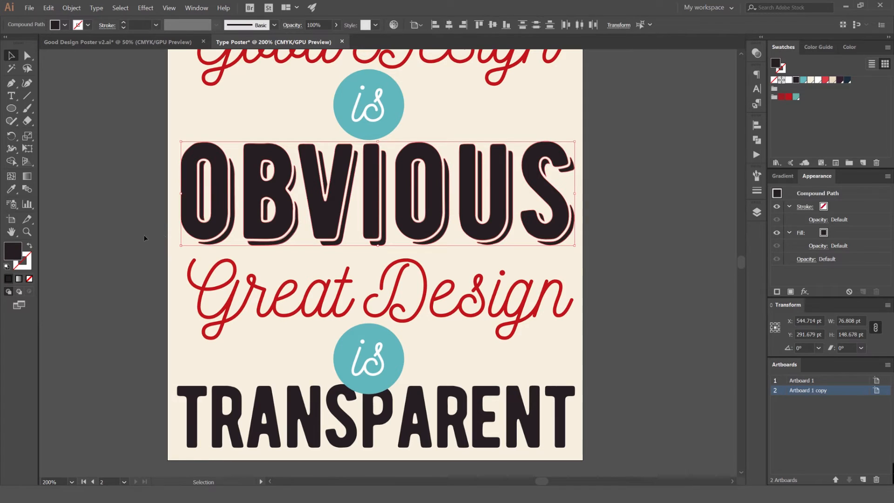
Try filling the second O of OBVIOUS with the dark red swatch
left_click(457, 162)
scroll(441, 175, "up", 5)
key("a")
left_click(480, 167)
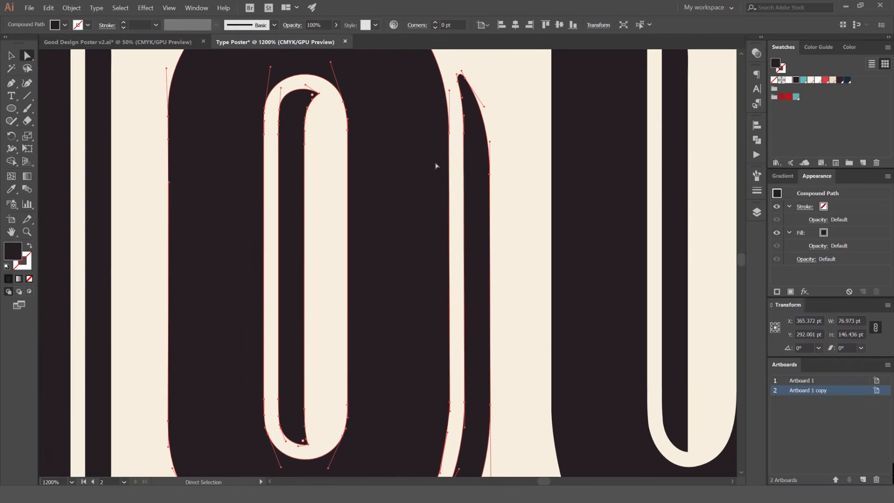
left_click(782, 97)
left_click(526, 108)
left_click(481, 156)
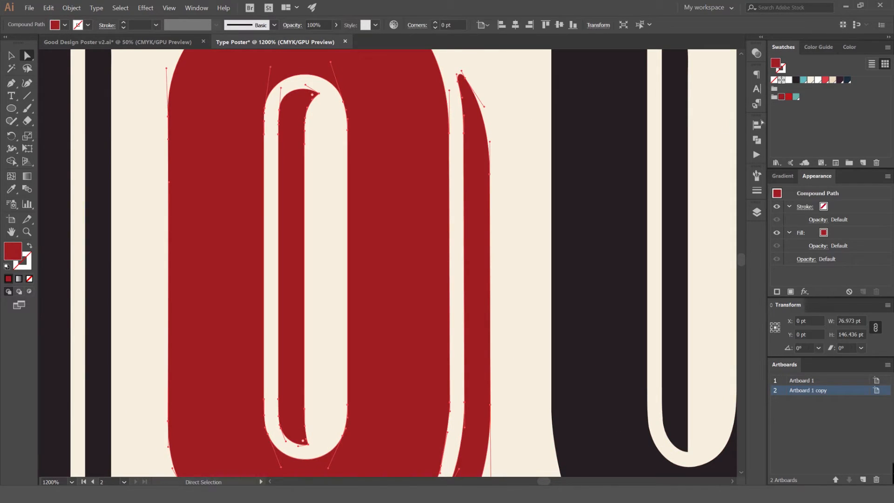
Undo the dark red fill on the second O
scroll(522, 116, "down", 4)
left_click(394, 149)
left_click_drag(394, 149, 357, 209)
key("ctrl+z")
left_click_drag(394, 143, 356, 203)
scroll(349, 174, "up", 1)
left_click_drag(405, 130, 417, 110)
key("v")
left_click(416, 112)
Release the compound path of the second O in OBVIOUS
left_click(379, 161)
scroll(385, 173, "up", 1)
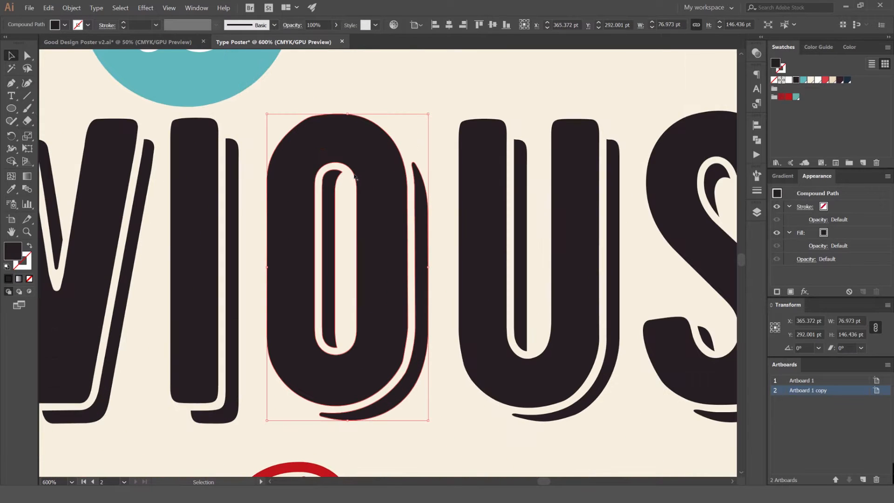
left_click(77, 7)
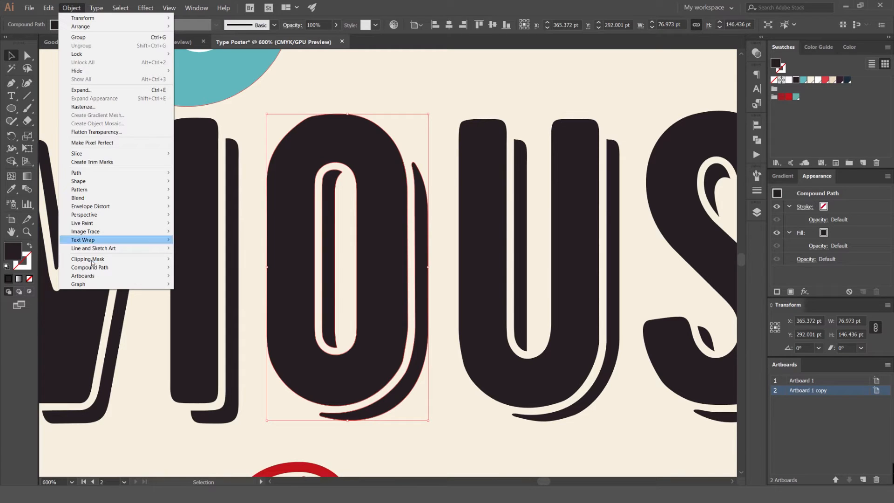
mouse_move(108, 270)
left_click(215, 277)
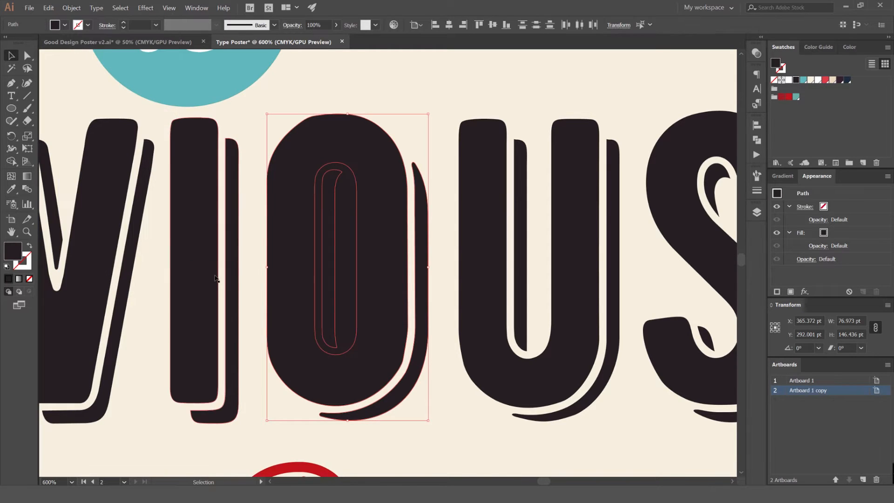
left_click(253, 242)
Try combining the second O's body, counter and inner shadow paths with Shape Builder and undo it
key("a")
key("v")
left_click(329, 212)
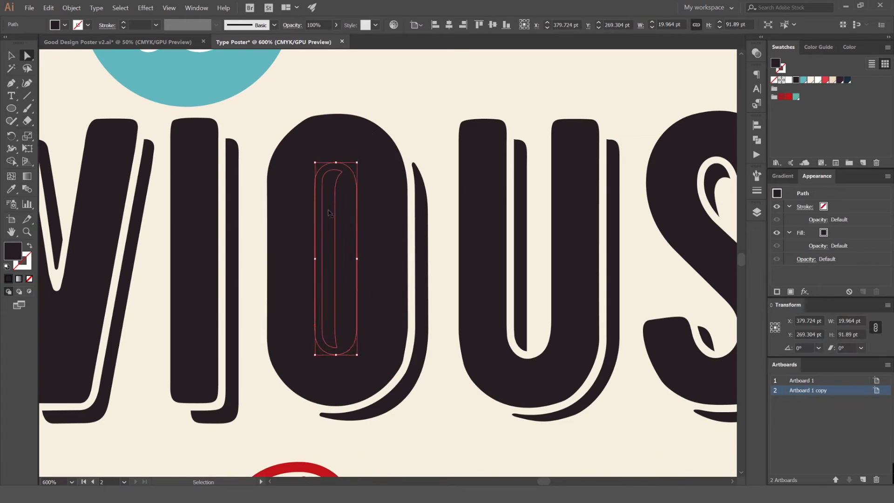
left_click(335, 185)
left_click(389, 96)
left_click_drag(390, 96, 301, 213)
key("ctrl+z")
key("ctrl+z")
key("ctrl+z")
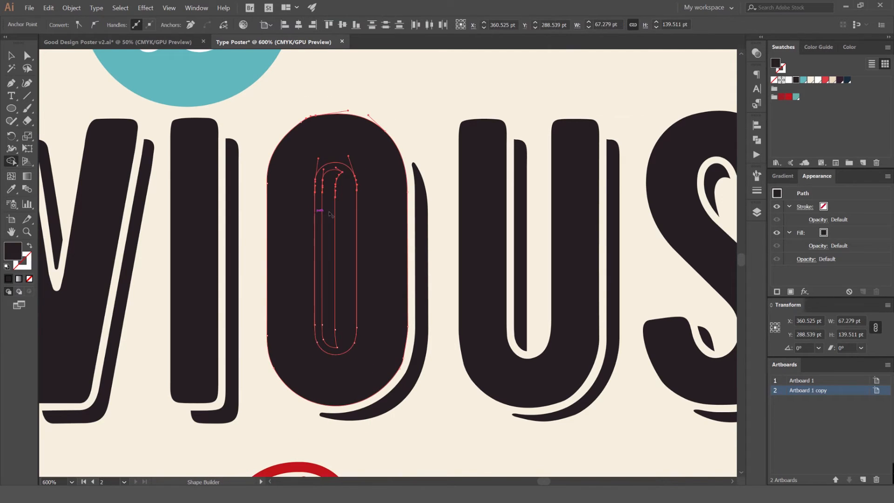
key("v")
left_click(423, 125)
key("a")
left_click(323, 180)
left_click(423, 190)
left_click(423, 120)
key("ctrl+z")
key("v")
left_click(399, 119)
key("ctrl+z")
key("a")
Cut the counter out of the second O with Shape Builder, keeping the inner shadow as a separate shape
left_click(398, 95)
left_click_drag(304, 192, 299, 200)
left_click(404, 99)
left_click(280, 259)
scroll(293, 229, "up", 1)
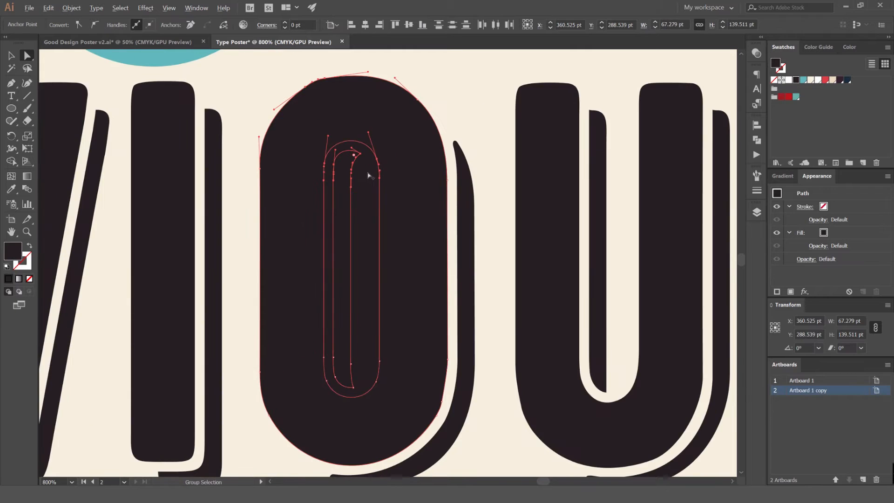
scroll(367, 175, "down", 1)
key("shift+m")
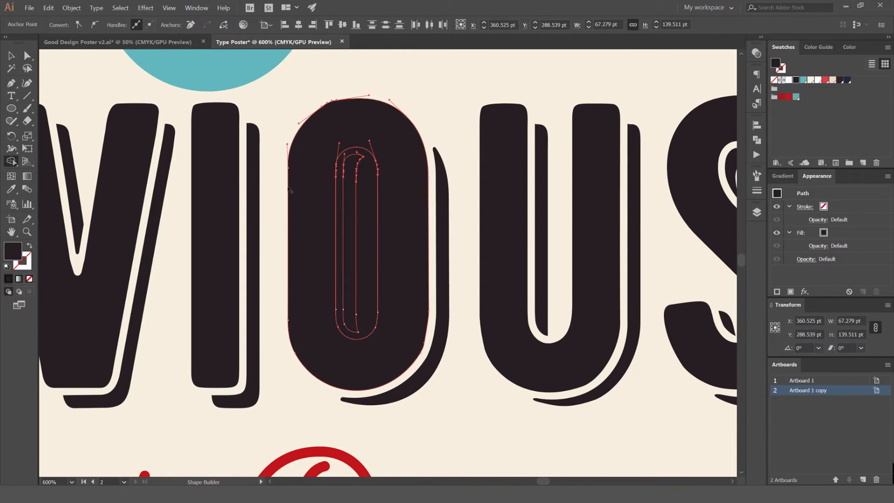
scroll(358, 178, "up", 1)
left_click(368, 179, "alt")
key("v")
left_click(451, 104)
Fill the second O's inner shadow with bright red and its body with the teal swatch
key("a")
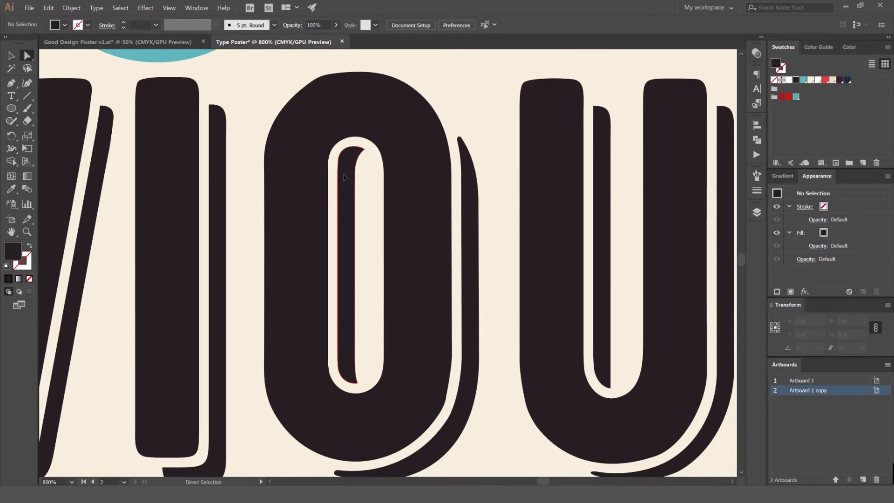
left_click(350, 174)
left_click(431, 154)
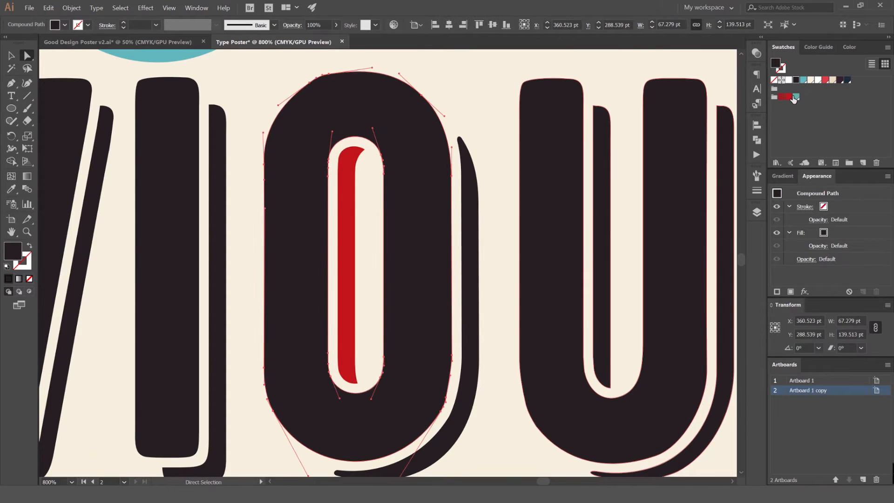
left_click(795, 97)
Fill the second O's outer shadow with the dark purple gradient swatch
left_click(470, 146)
left_click(469, 168)
left_click(840, 80)
left_click(451, 96)
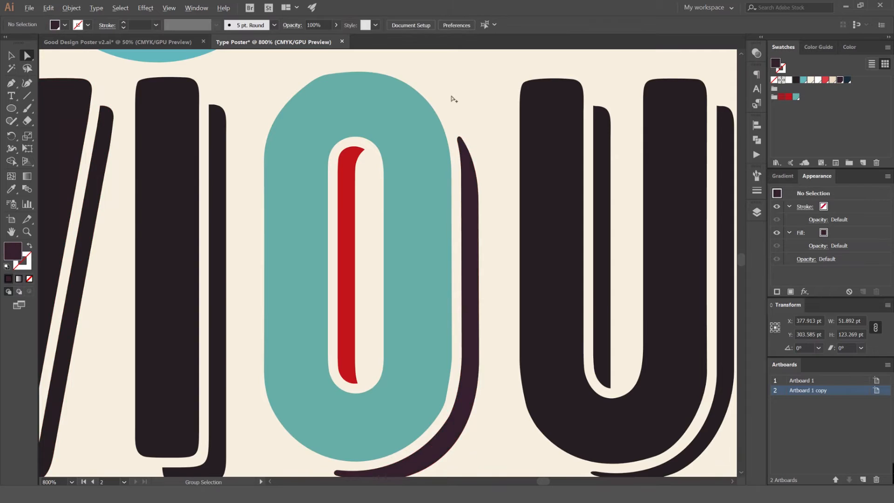
scroll(465, 119, "down", 3)
scroll(465, 117, "up", 1)
scroll(420, 119, "down", 2)
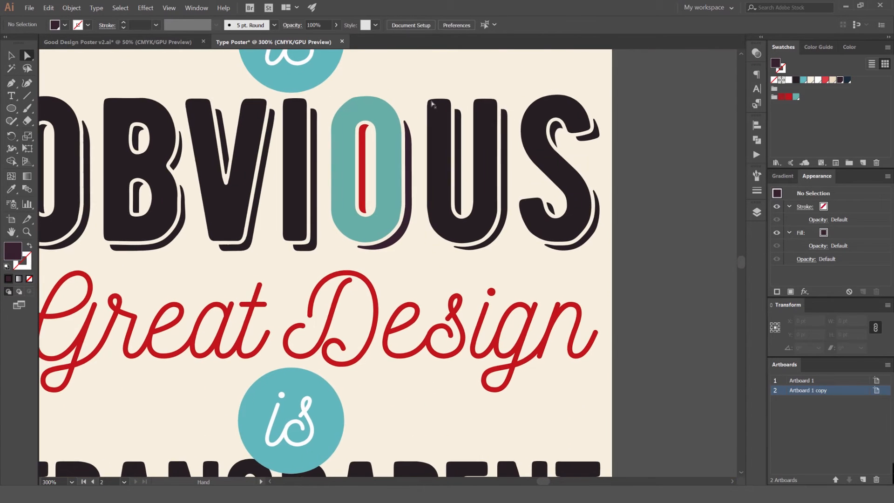
Select the remaining dark OBVIOUS letters, leaving out the second O, and release their compound paths
key("v")
left_click(438, 177)
left_click(71, 8)
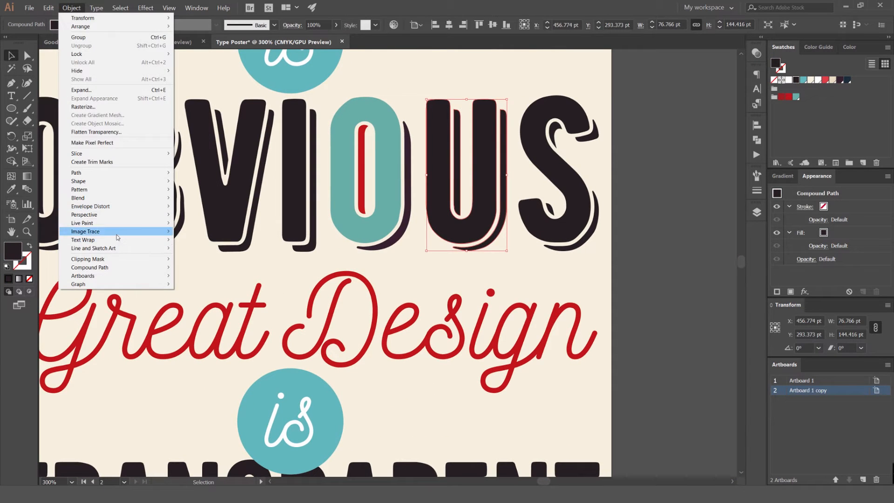
left_click(513, 98)
left_click(535, 126)
left_click(485, 135, "shift")
left_click(296, 135, "shift")
left_click(247, 135, "shift")
left_click(160, 135, "shift")
left_click_drag(112, 130, 235, 158)
left_click(194, 151, "shift")
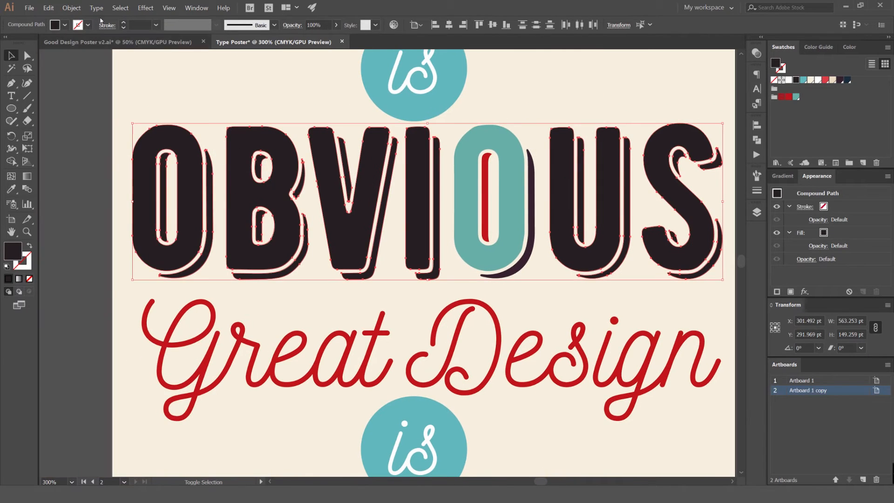
left_click(71, 8)
mouse_move(154, 268)
left_click(200, 275)
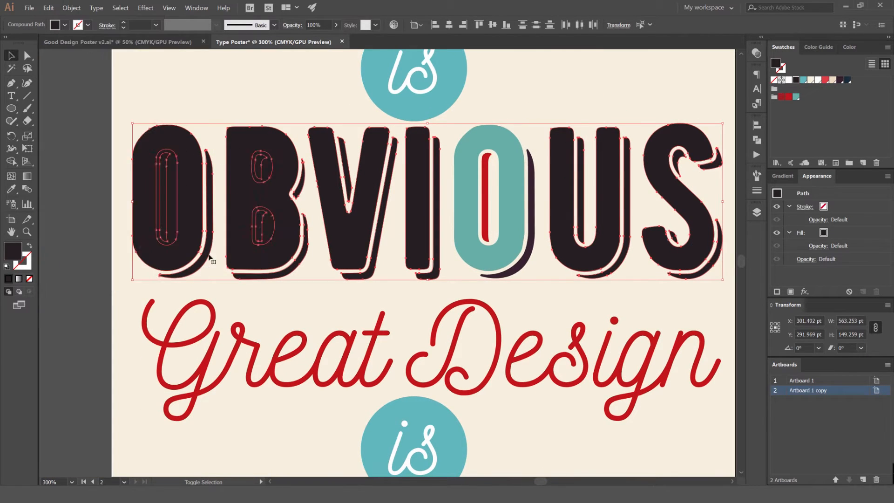
Cut the counters out of the first O and the B with Shape Builder, keeping their inner shadows as separate shapes
scroll(147, 169, "up", 3)
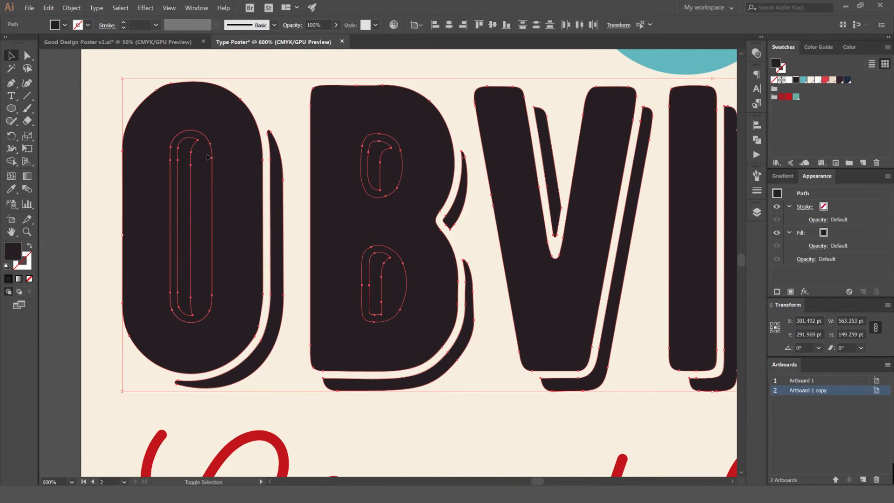
key("shift+m")
left_click(203, 179, "alt")
left_click(382, 168, "alt")
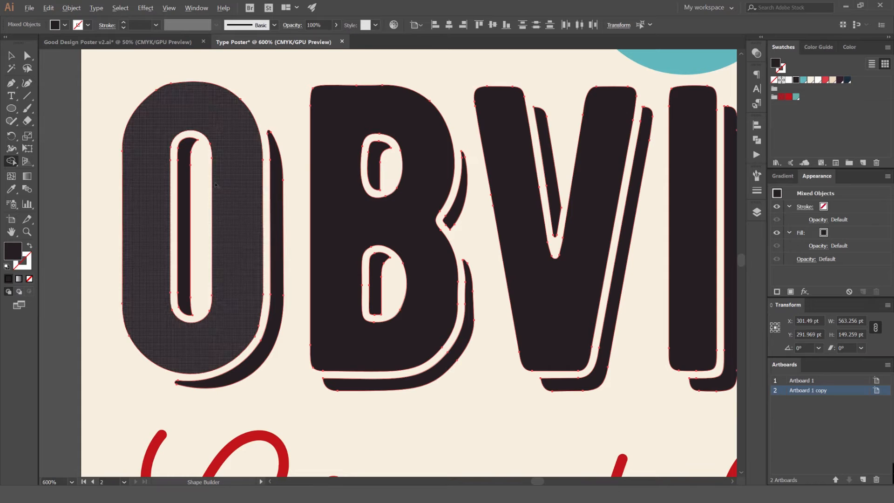
Examine the separated OBVIOUS letters for counters or shadow pieces that still need cutting, and clear the selection
left_click_drag(397, 198, 116, 206)
scroll(116, 206, "down", 2)
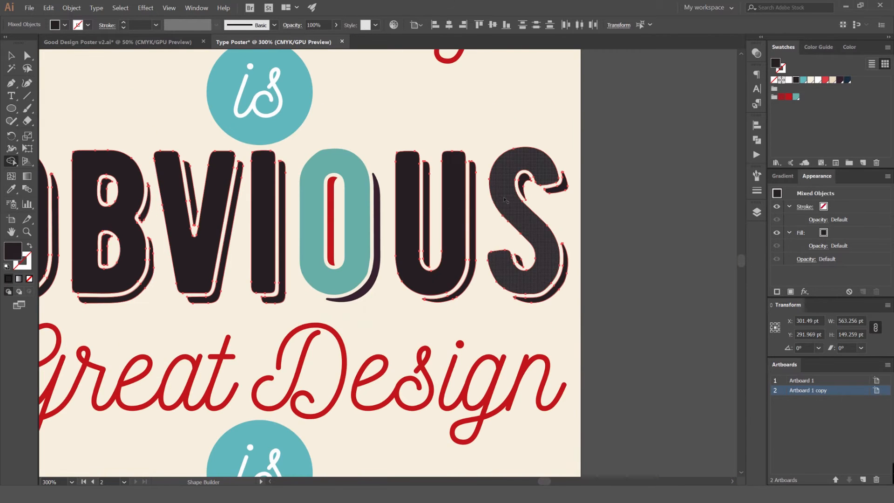
scroll(303, 216, "up", 1)
left_click_drag(162, 230, 408, 205)
scroll(112, 169, "up", 1)
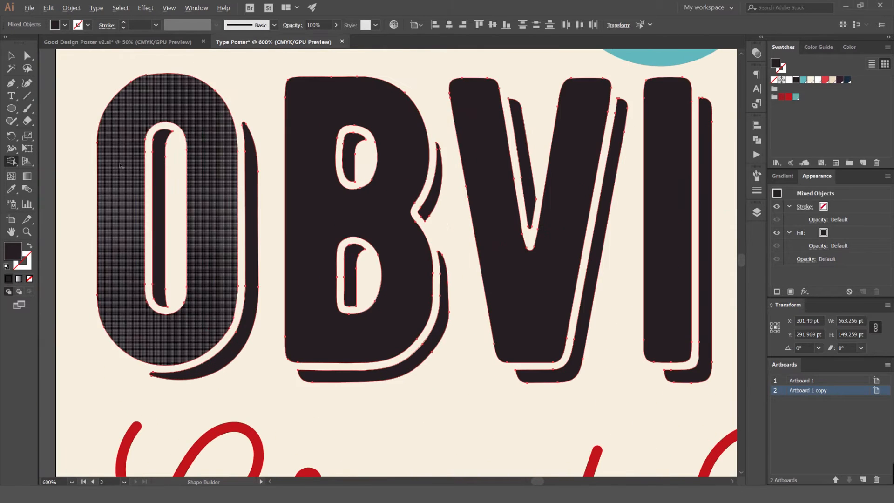
scroll(180, 149, "up", 3)
left_click_drag(178, 126, 202, 130)
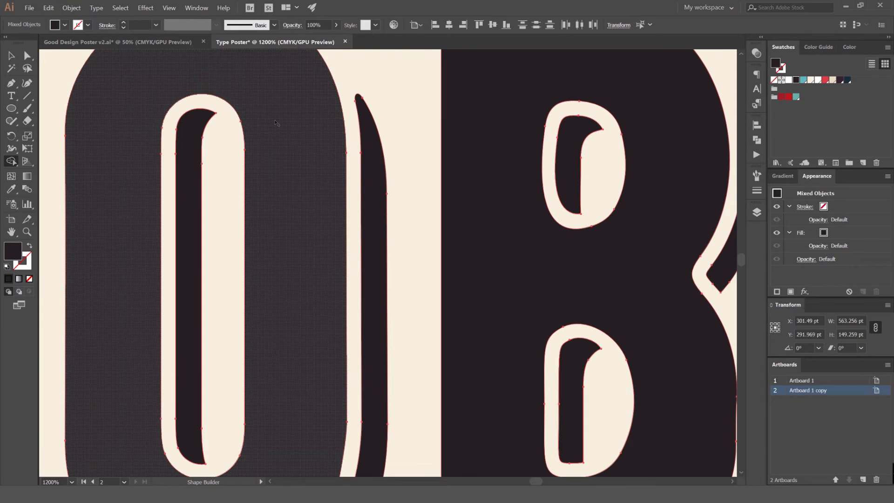
scroll(547, 182, "down", 2)
left_click_drag(727, 181, 417, 205)
scroll(544, 224, "down", 2)
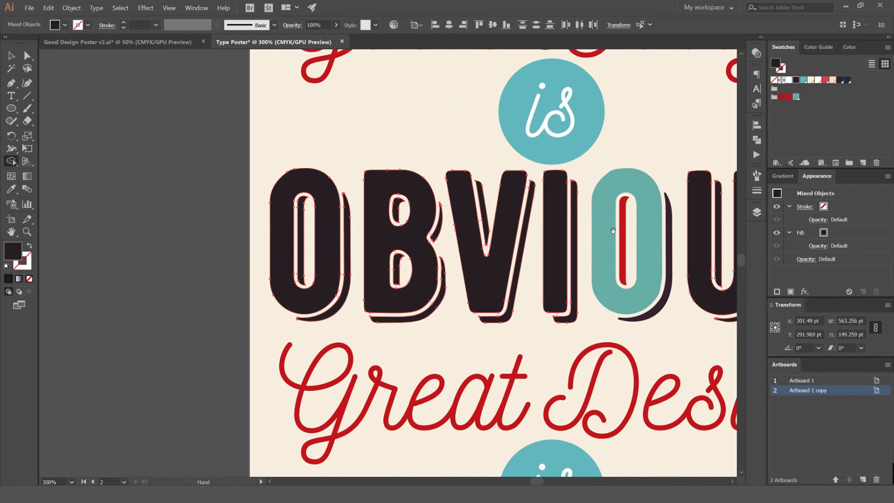
key("v")
left_click(471, 161)
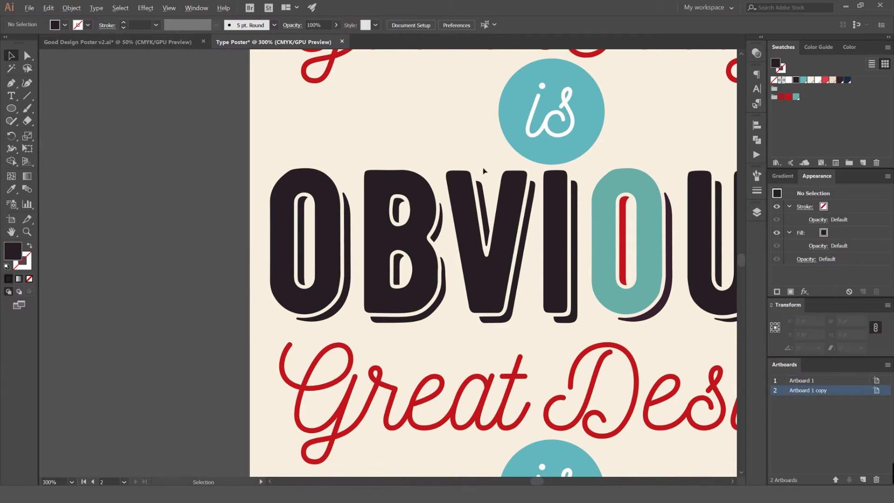
scroll(486, 163, "down", 2)
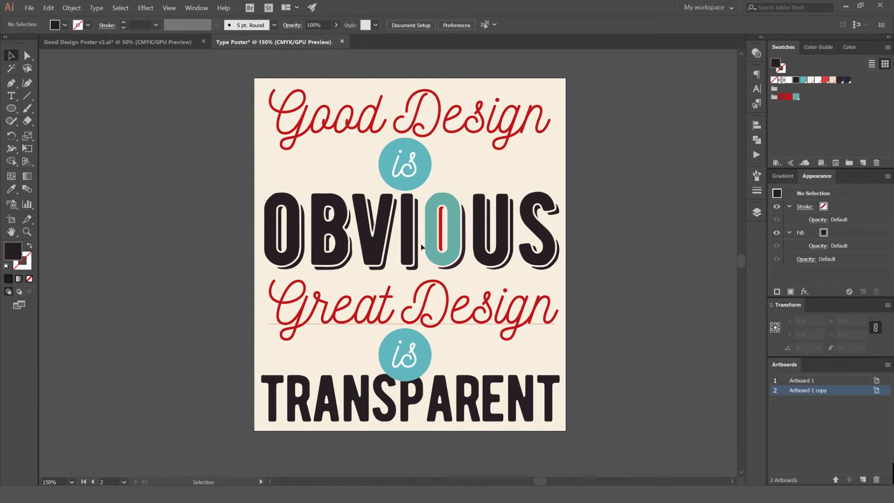
scroll(397, 212, "up", 5)
key("a")
left_click_drag(384, 216, 423, 250)
scroll(384, 248, "down", 3)
left_click_drag(325, 224, 201, 144)
left_click_drag(280, 219, 328, 192)
key("ctrl+z")
key("ctrl+z")
key("ctrl+z")
left_click(451, 231)
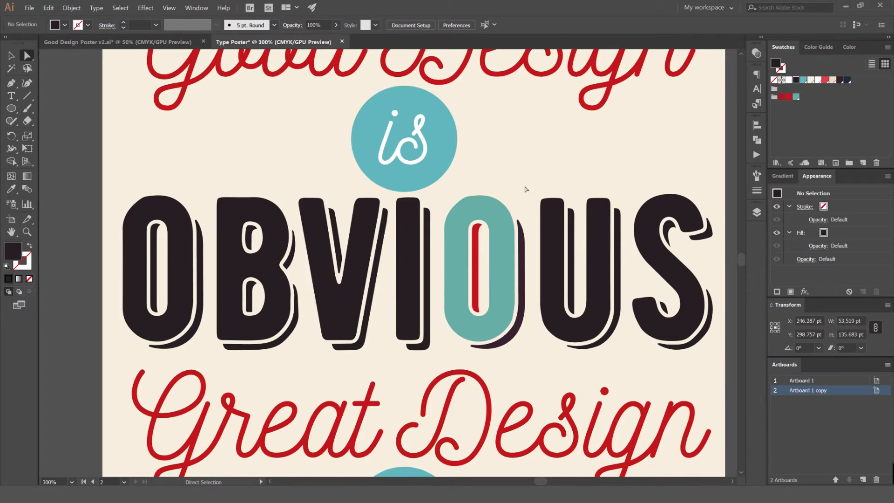
Select the bodies of all the OBVIOUS letters without their shadows and fill them with the navy swatch
scroll(515, 179, "down", 2)
scroll(522, 199, "up", 2)
left_click(574, 205, "shift")
left_click(699, 198, "shift")
left_click(433, 260, "shift")
left_click(390, 216, "shift")
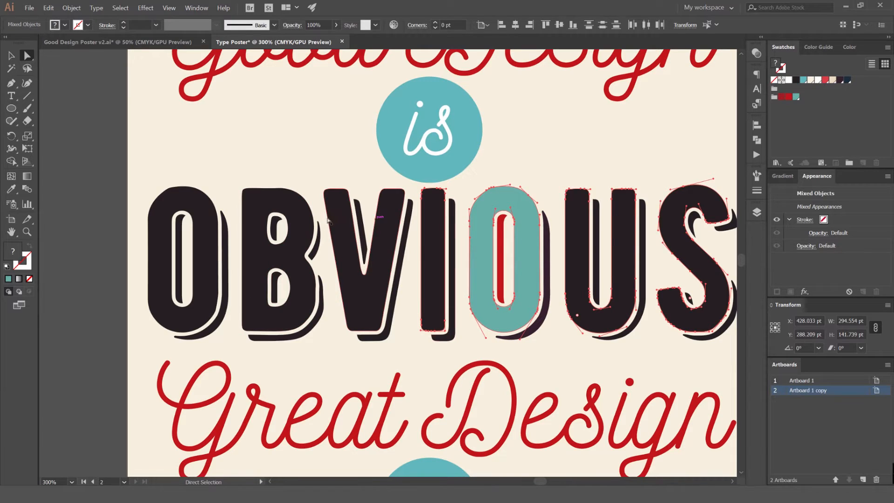
left_click(192, 204, "shift")
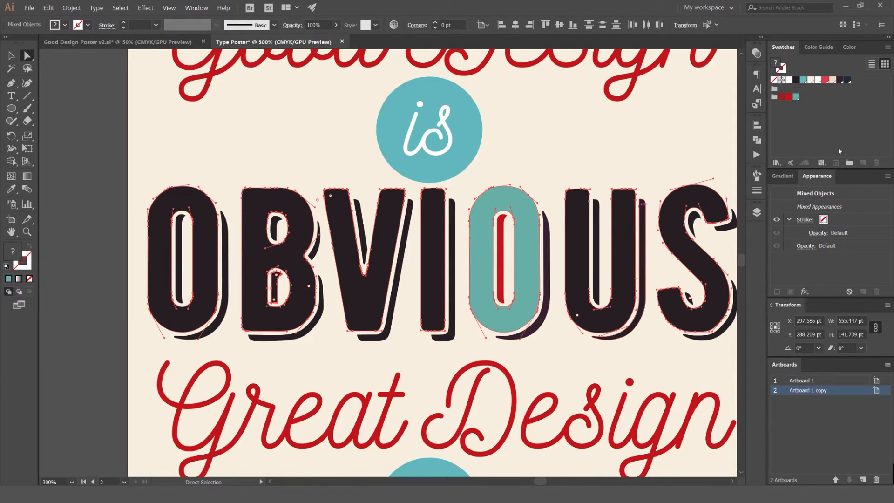
left_click(847, 80)
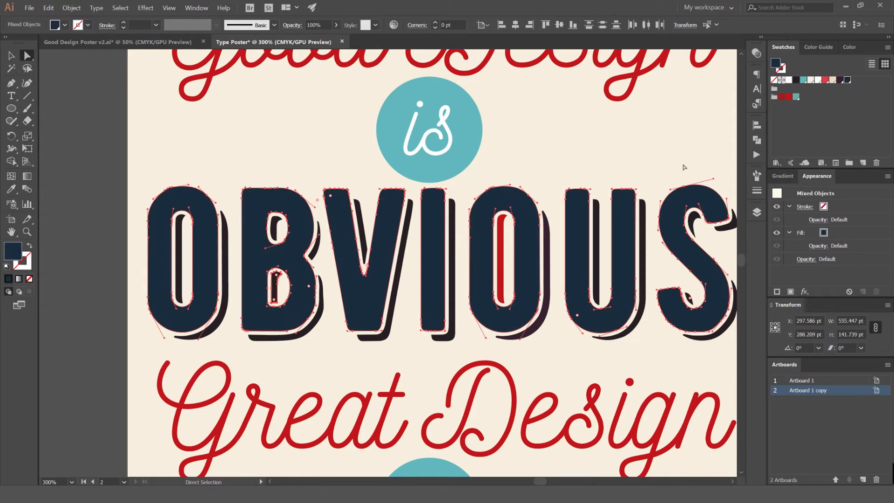
Move the navy swatch into the color group that holds the reds and teal, and deselect the letters
left_click_drag(847, 82, 802, 96)
left_click(544, 172)
scroll(559, 163, "up", 1)
left_click_drag(560, 146, 507, 126)
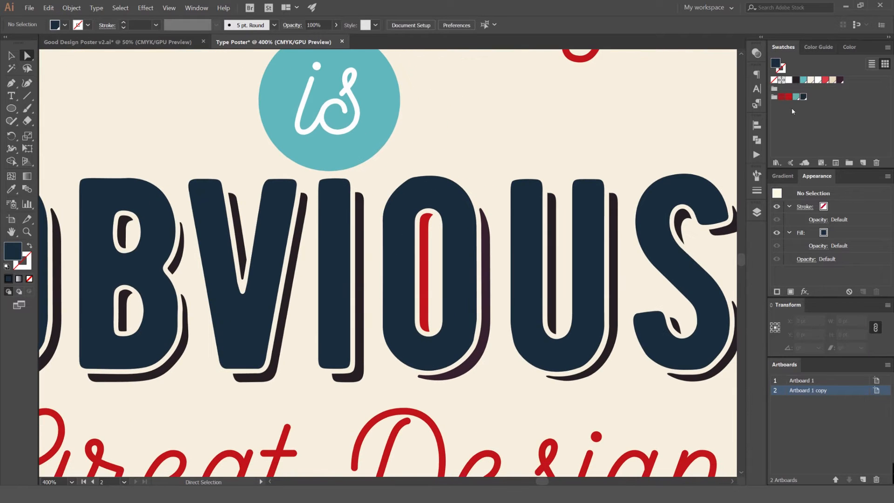
Apply the Monochromatic harmony rule to the navy in the Color Guide and save the resulting color group to the swatches
double_click(776, 63)
left_click(820, 167)
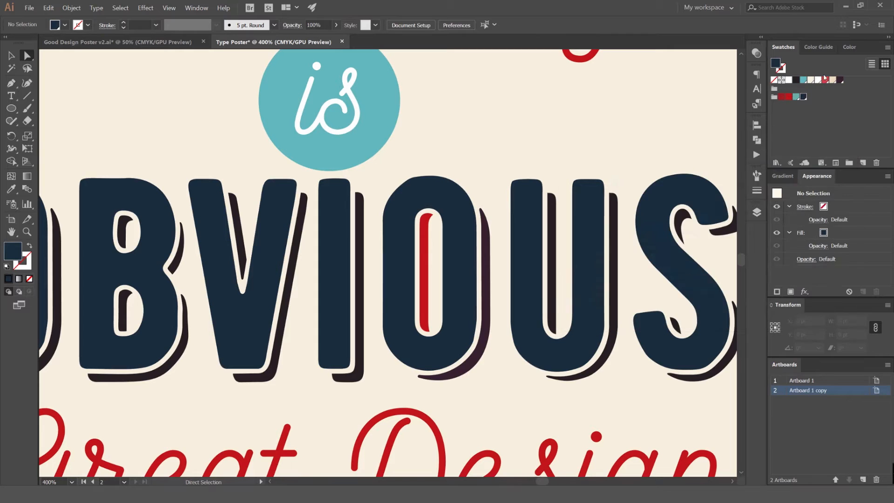
left_click(822, 47)
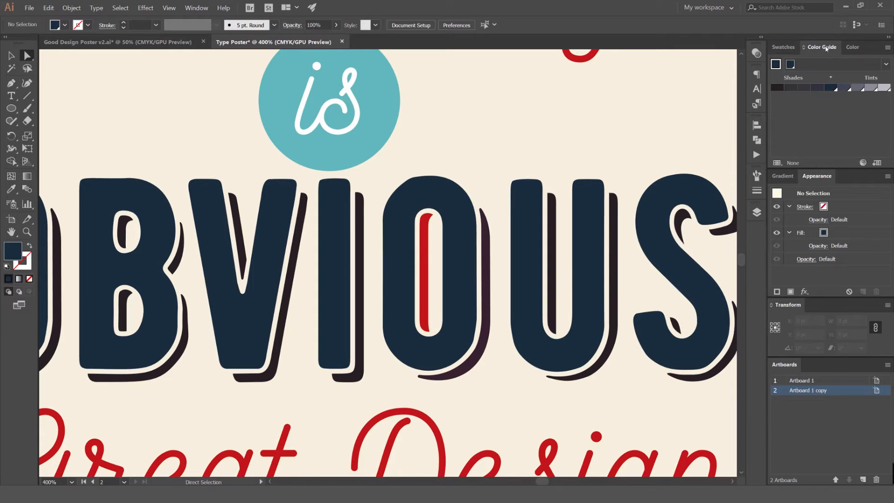
left_click(886, 65)
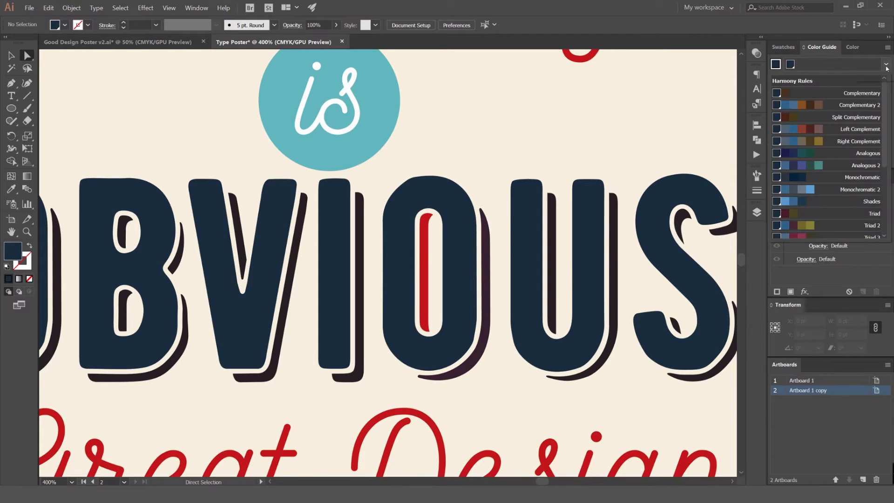
left_click(821, 180)
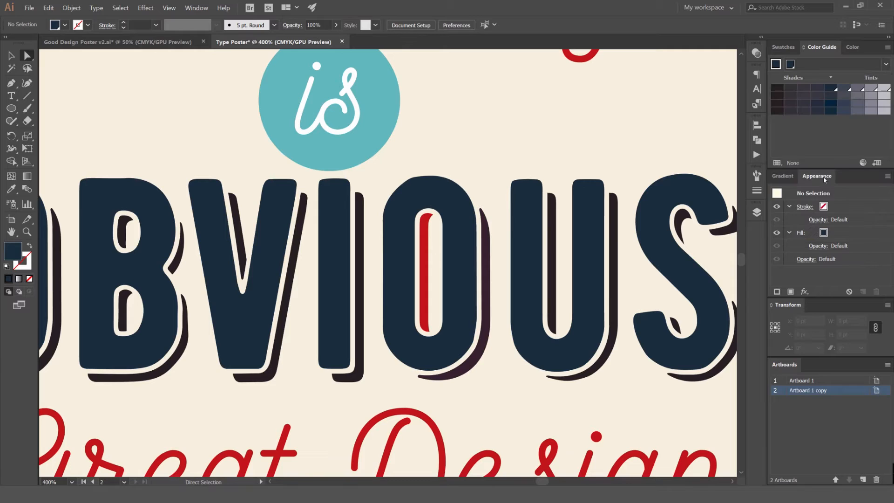
left_click(877, 163)
left_click(790, 48)
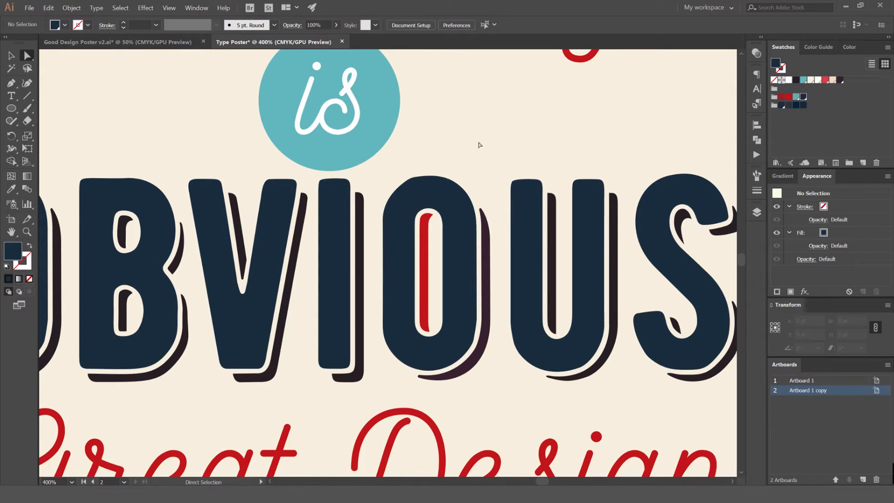
Try the third and first shades of the monochromatic color group on the second O's outer shadow
scroll(489, 235, "up", 3)
left_click(474, 251)
left_click(796, 105)
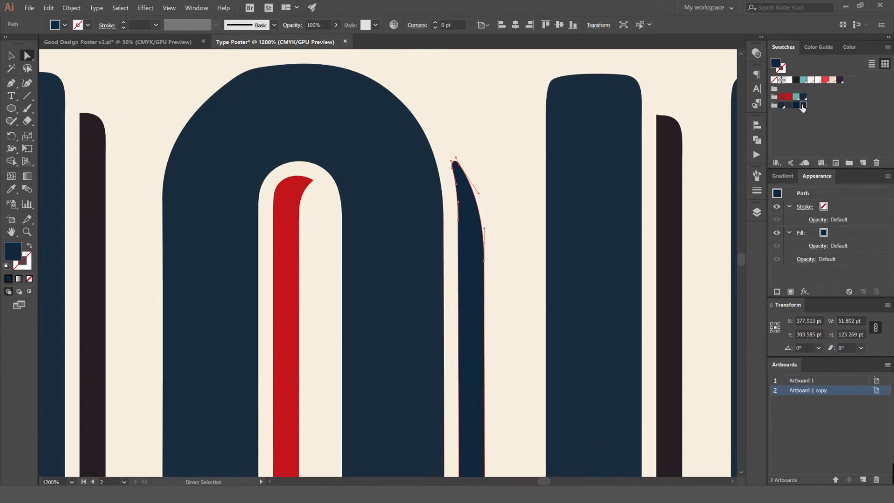
scroll(666, 161, "up", 1)
left_click(782, 105)
left_click(463, 204)
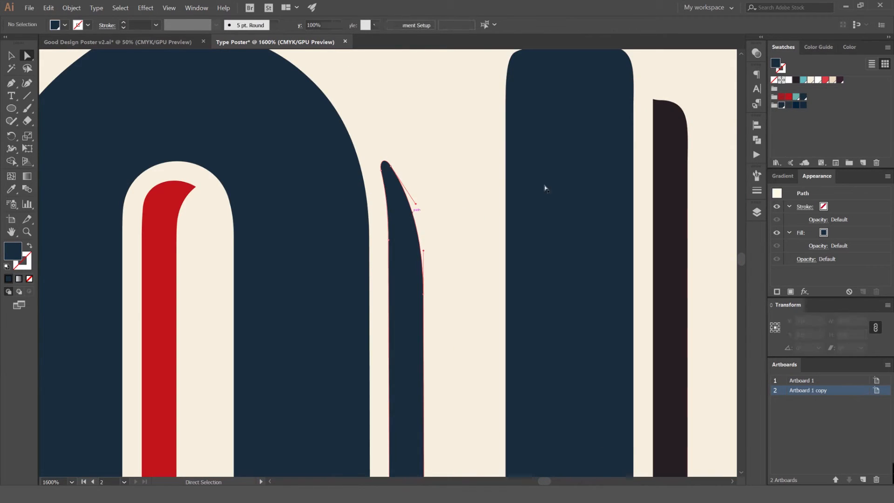
Fill the second O's outer shadow with the third shade of the monochromatic color group
left_click(414, 217)
left_click(796, 106)
left_click(466, 152)
scroll(452, 232, "down", 5)
scroll(435, 256, "up", 5)
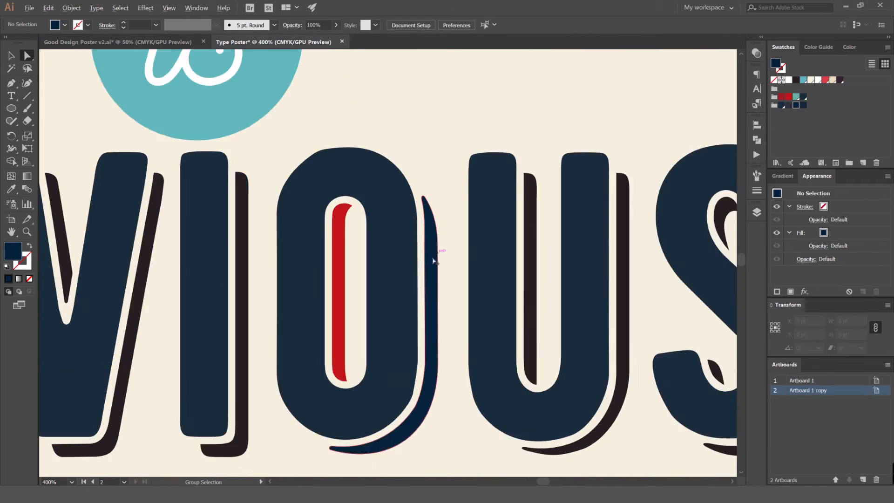
Darken the second O's outer shadow by setting its fill's black (K) value to 70%
left_click(433, 260)
left_click(820, 47)
left_click(847, 52)
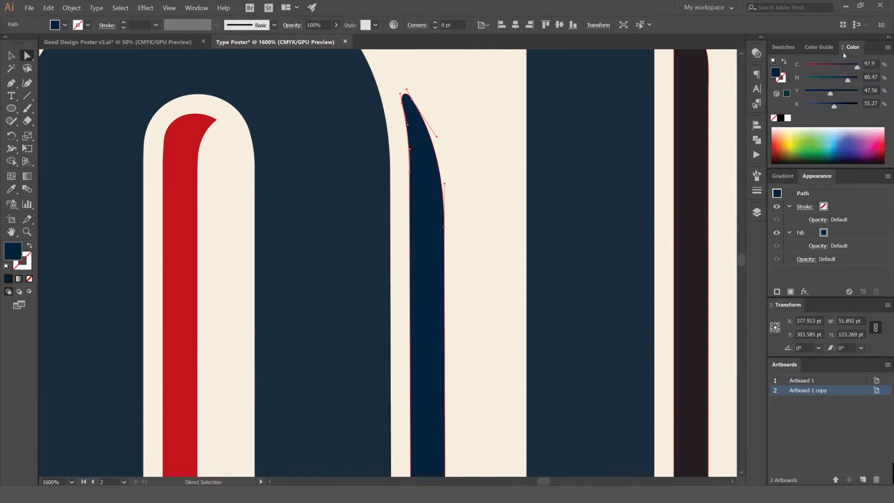
left_click_drag(834, 106, 841, 106)
scroll(508, 133, "down", 5)
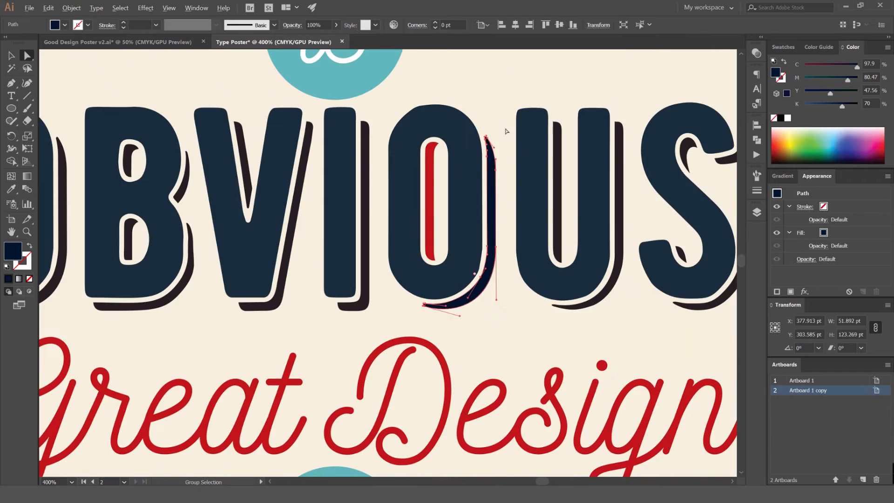
left_click(503, 131)
Set the second O's outer shadow fill to 86% magenta and 55% yellow
scroll(490, 180, "up", 4)
scroll(478, 193, "up", 2)
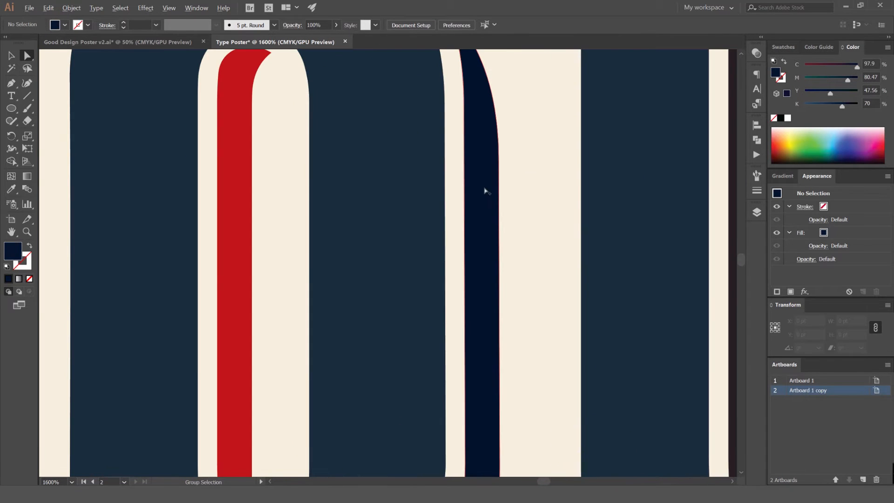
left_click(481, 144)
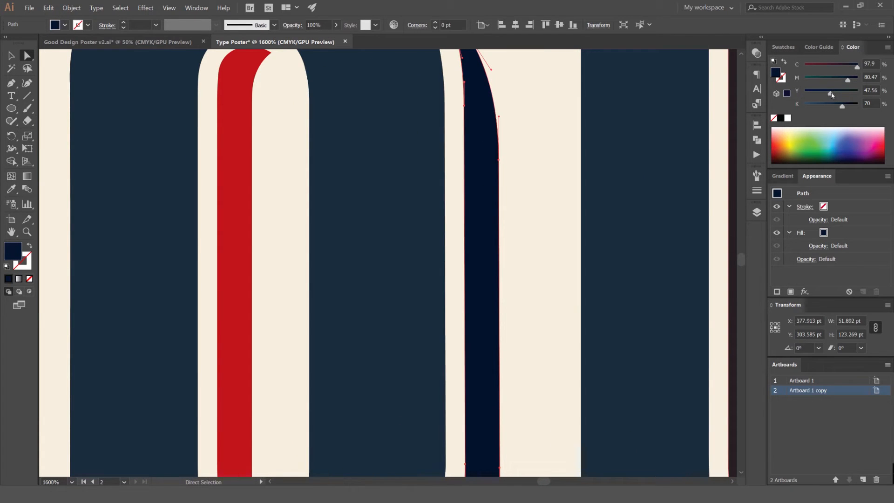
left_click(851, 79)
left_click(529, 111)
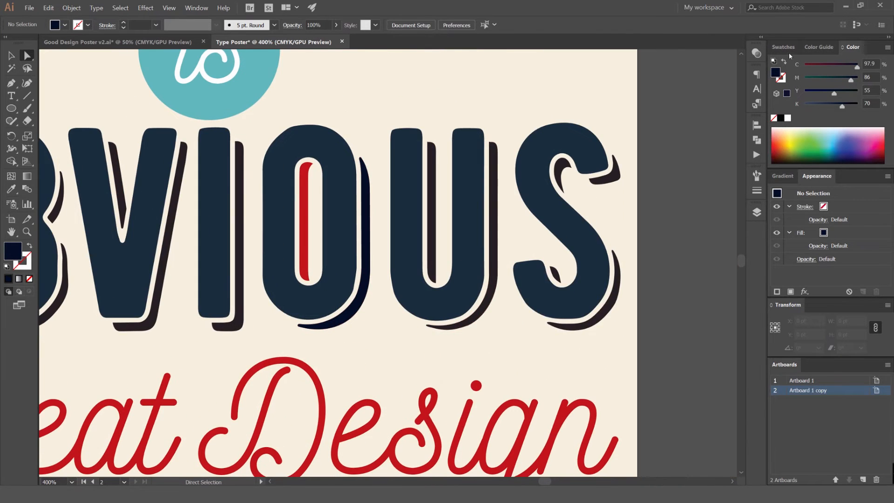
Add the dark navy shadow color as a swatch in the red, teal and navy group, and delete the monochromatic color group
left_click(787, 48)
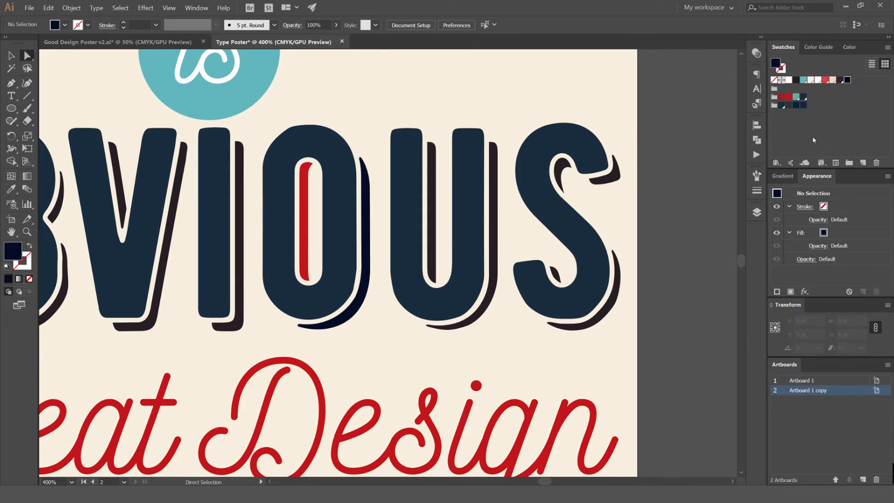
left_click_drag(848, 81, 874, 159)
left_click_drag(795, 106, 875, 162)
left_click(780, 106)
left_click(875, 163)
key("Return")
Fill the brown shadow pieces of the U, S, I, V, B and first O in OBVIOUS with the dark navy swatch
scroll(493, 184, "up", 2)
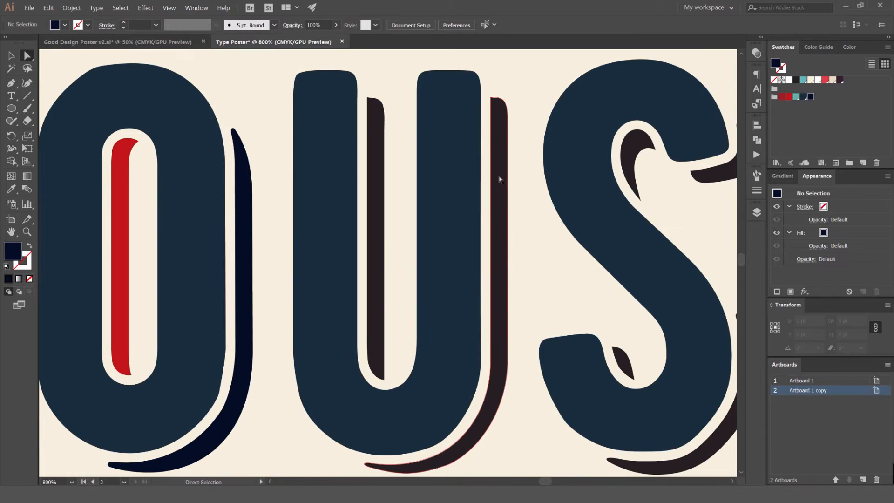
left_click(425, 156)
left_click(375, 124, "shift")
scroll(605, 181, "right", 5)
scroll(604, 182, "down", 1)
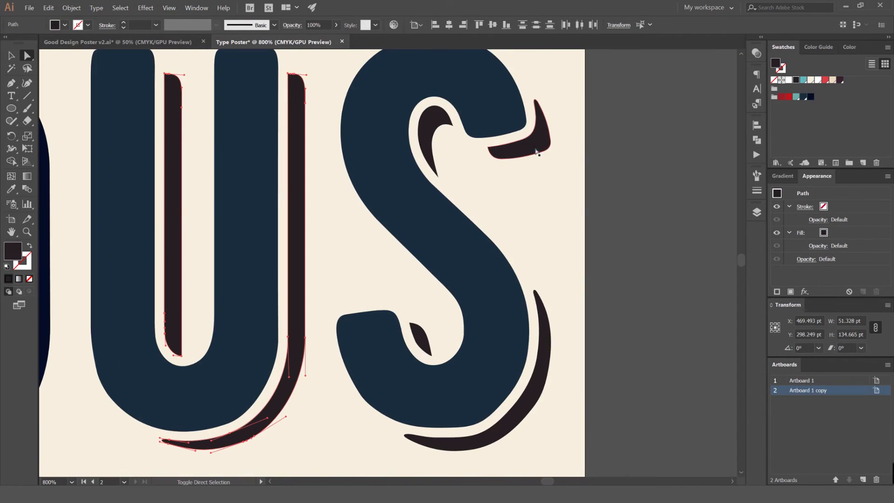
left_click(537, 152, "shift")
left_click(435, 126, "shift")
left_click(424, 343, "shift")
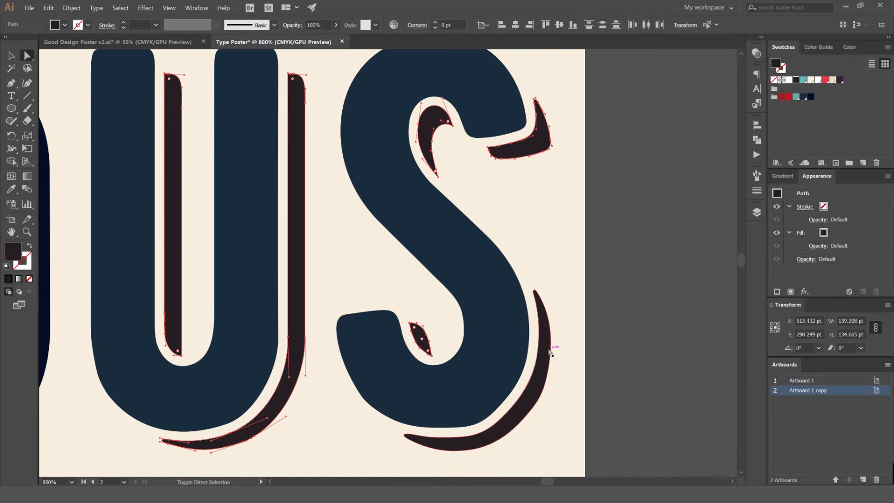
scroll(225, 241, "left", 10)
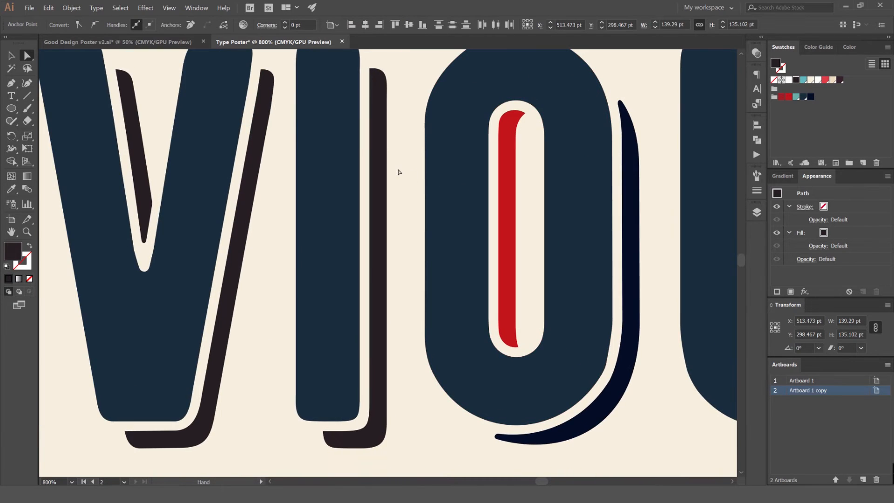
left_click(374, 162)
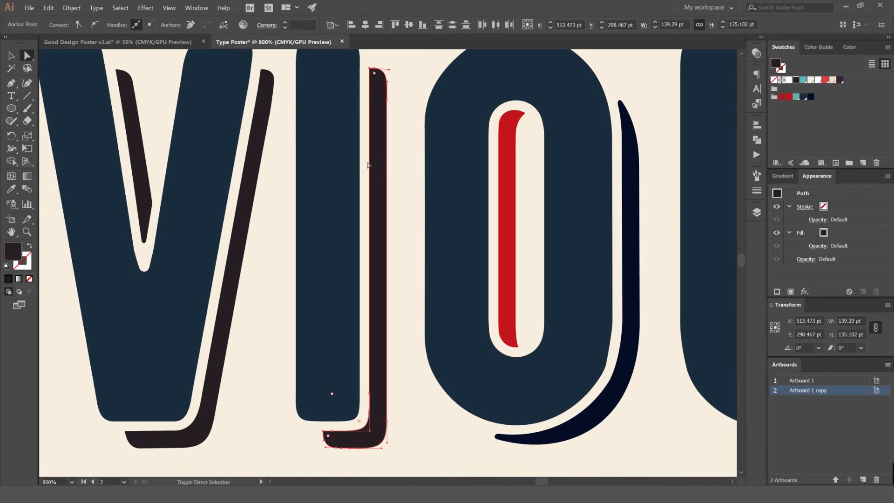
scroll(396, 168, "left", 7)
left_click(293, 142, "shift")
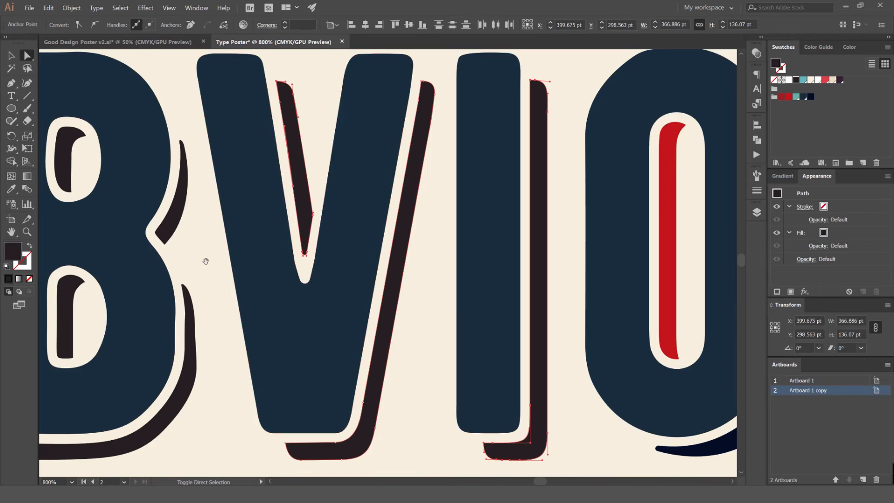
left_click_drag(210, 262, 425, 246)
left_click(398, 198, "shift")
left_click(409, 296, "shift")
left_click(282, 273, "shift")
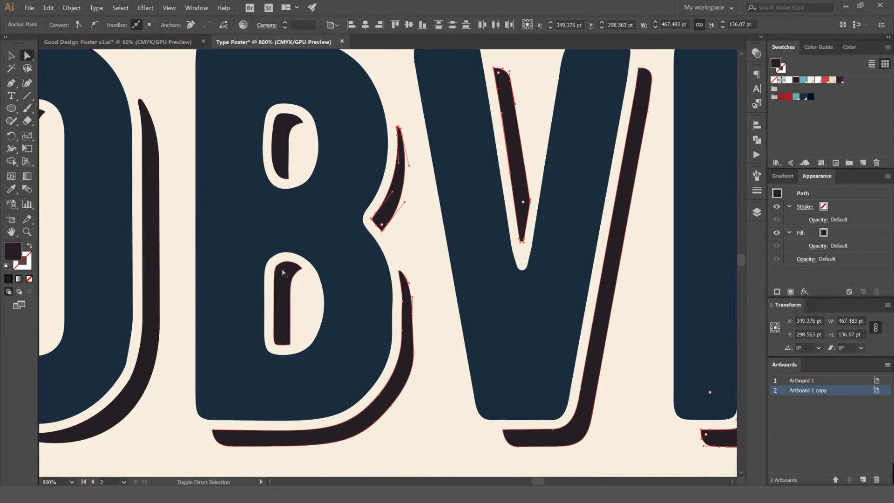
left_click(277, 137, "shift")
scroll(326, 186, "left", 8)
left_click(364, 132, "shift")
left_click(811, 97)
scroll(634, 148, "down", 3)
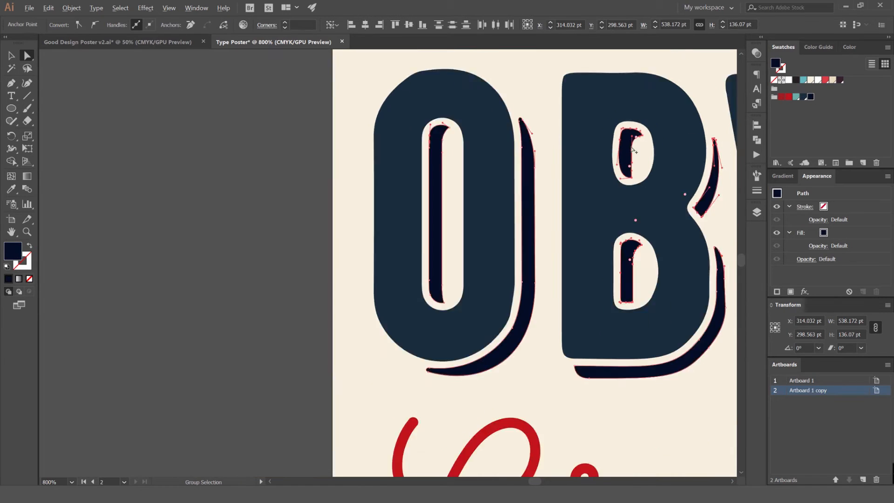
Fill the red inner shadow of the second O in OBVIOUS with the dark navy swatch
left_click_drag(673, 80, 451, 86)
left_click(450, 87)
scroll(447, 89, "down", 2)
left_click_drag(538, 131, 484, 148)
scroll(484, 148, "up", 5)
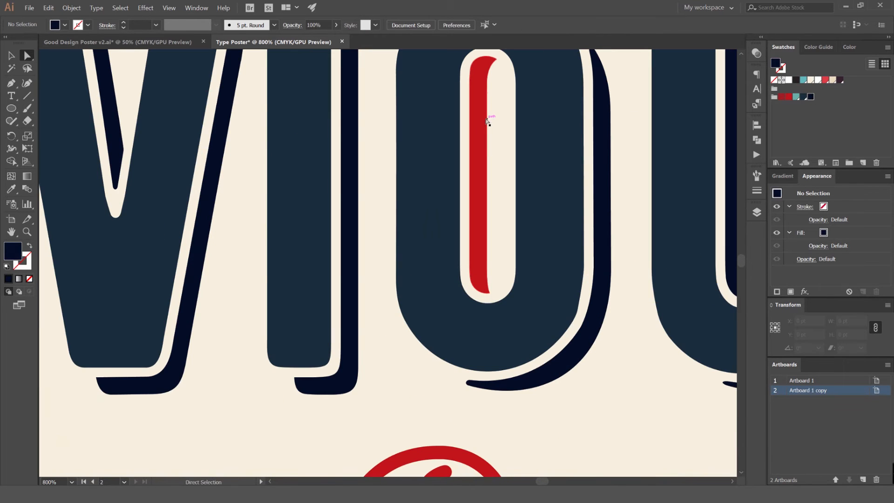
left_click(487, 120)
left_click(812, 98)
left_click(637, 99)
scroll(636, 100, "down", 4)
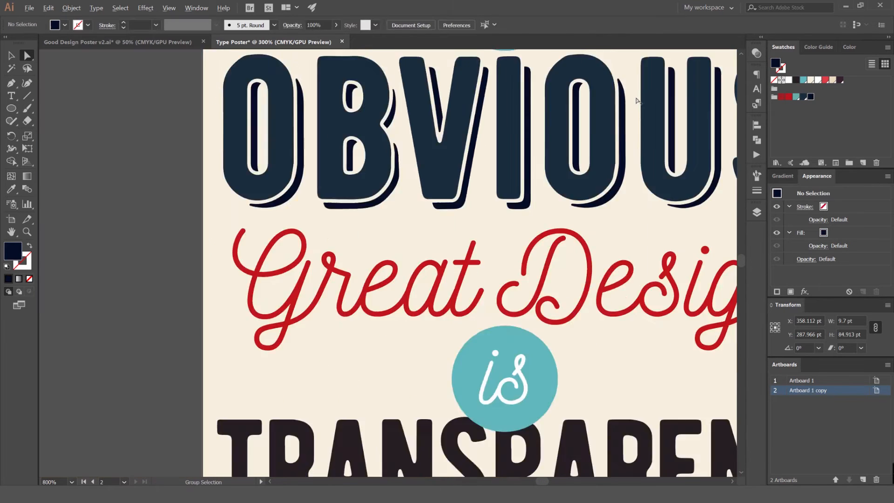
Select the navy bodies of all seven letters in OBVIOUS, leaving out their shadow pieces
left_click_drag(636, 100, 465, 136)
scroll(469, 138, "down", 3)
scroll(450, 138, "up", 4)
scroll(450, 138, "down", 3)
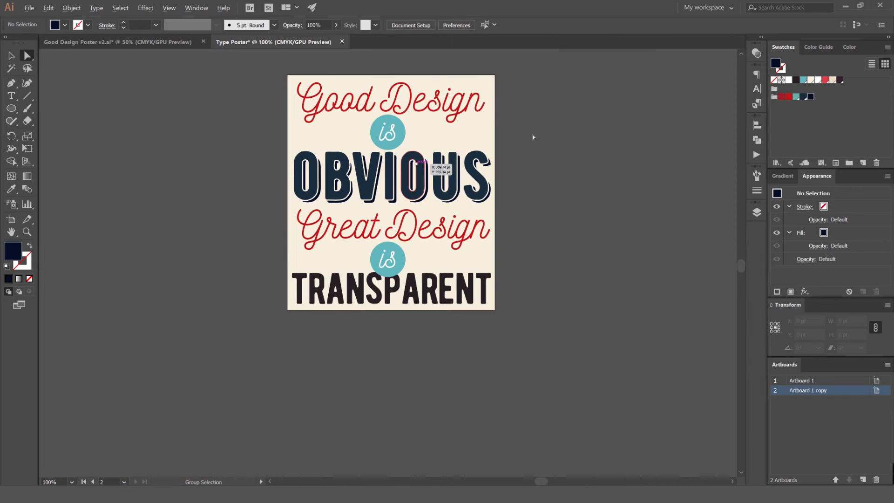
scroll(300, 181, "up", 4)
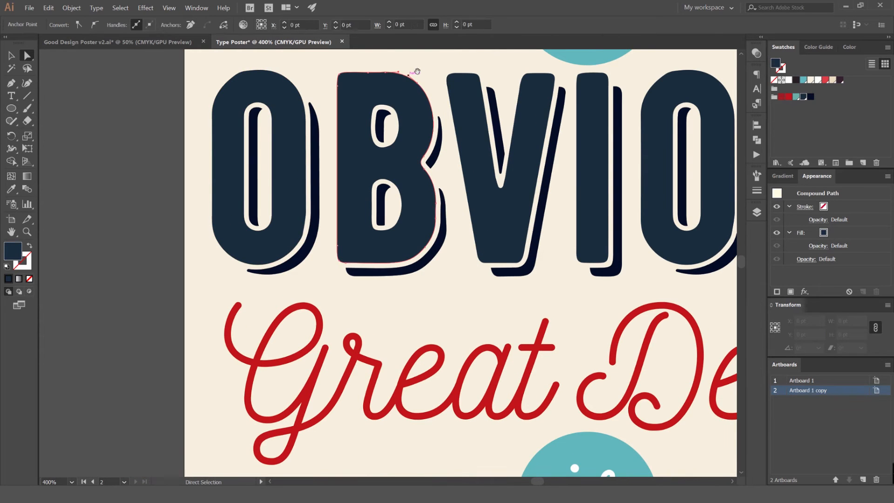
left_click_drag(419, 74, 389, 126)
key("v")
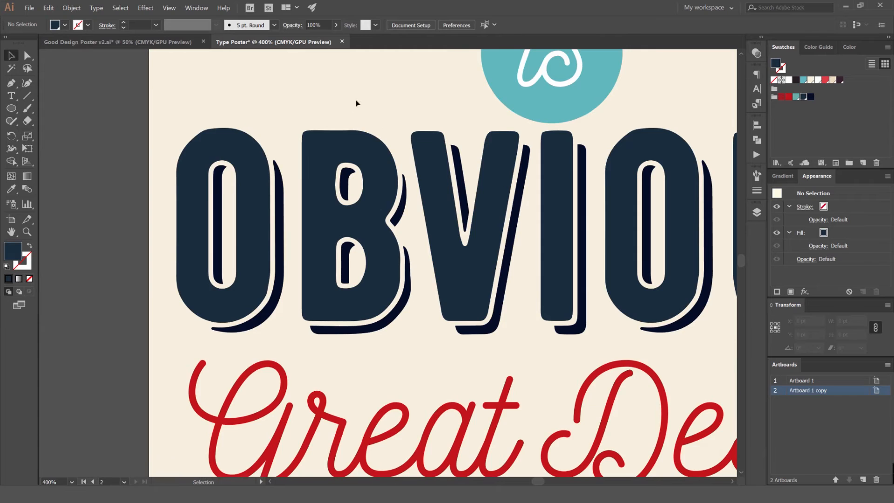
scroll(350, 108, "down", 1)
key("a")
left_click(274, 136)
left_click(347, 139, "shift")
left_click(410, 155, "shift")
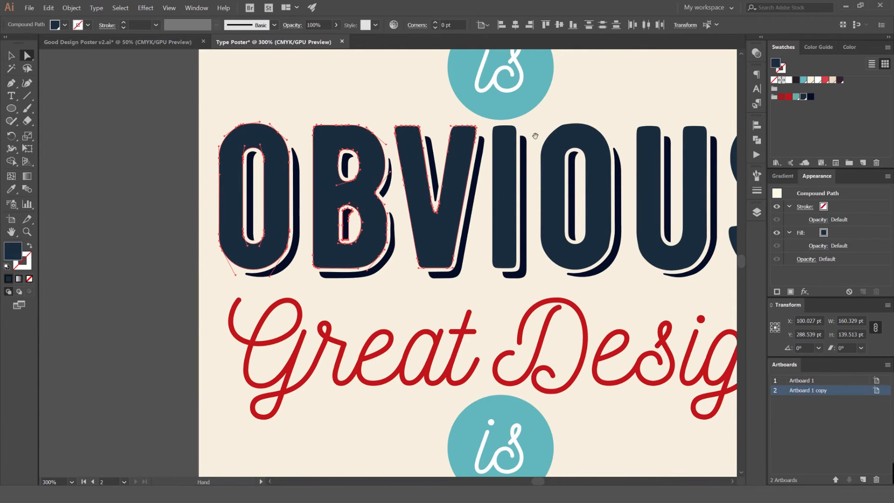
left_click_drag(534, 135, 444, 146)
left_click(430, 169, "shift")
key("ctrl+shift+a")
key("ctrl+z")
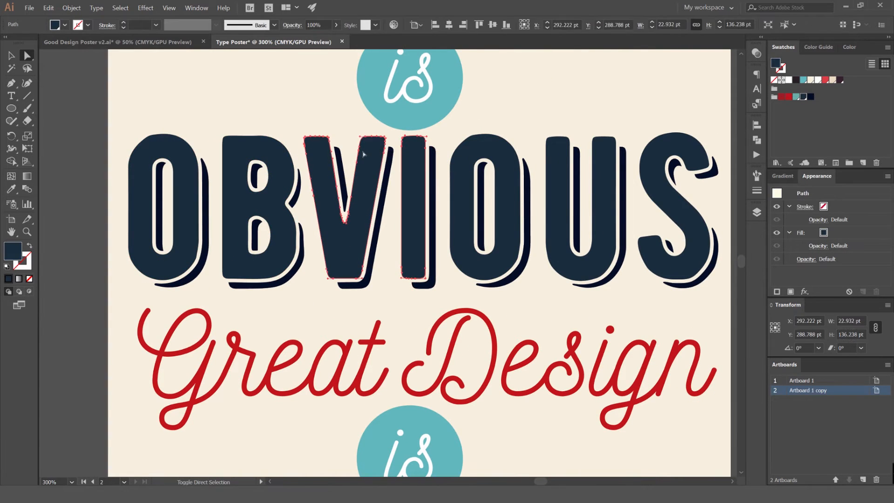
left_click(500, 154, "shift")
left_click(561, 163, "shift")
left_click(677, 210, "shift")
Offset the selected letter bodies by -7 pt with Round joins, and group the resulting inner shapes
left_click(72, 7)
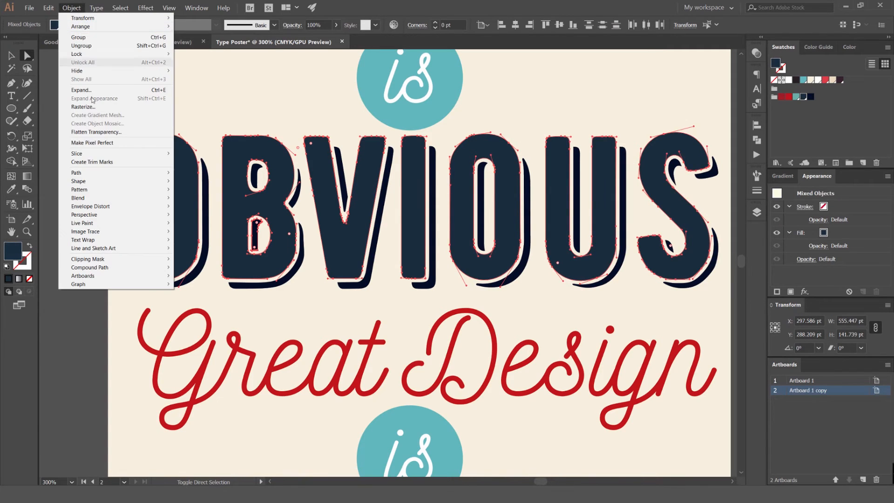
mouse_move(105, 176)
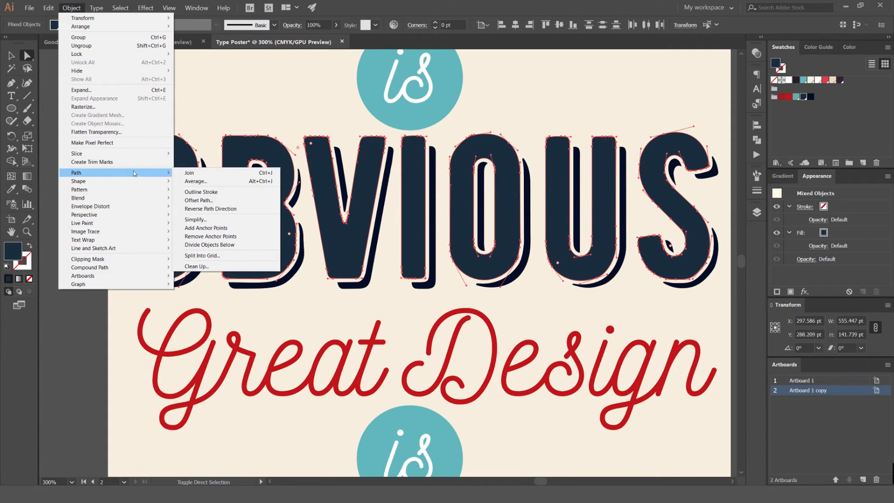
left_click(205, 200)
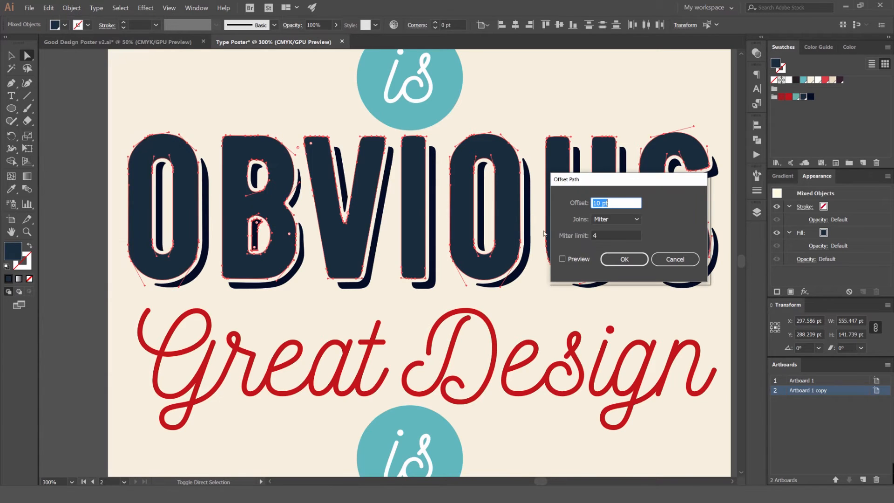
left_click(568, 260)
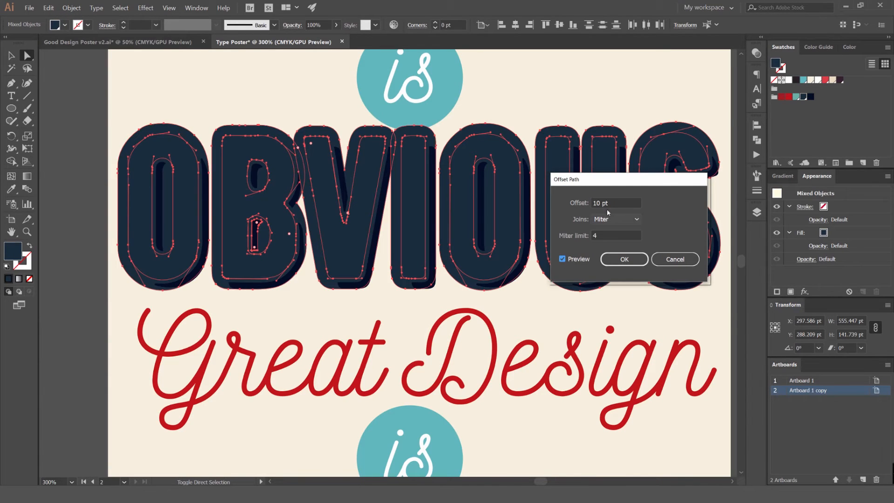
scroll(612, 202, "up", 3)
scroll(607, 203, "down", 4)
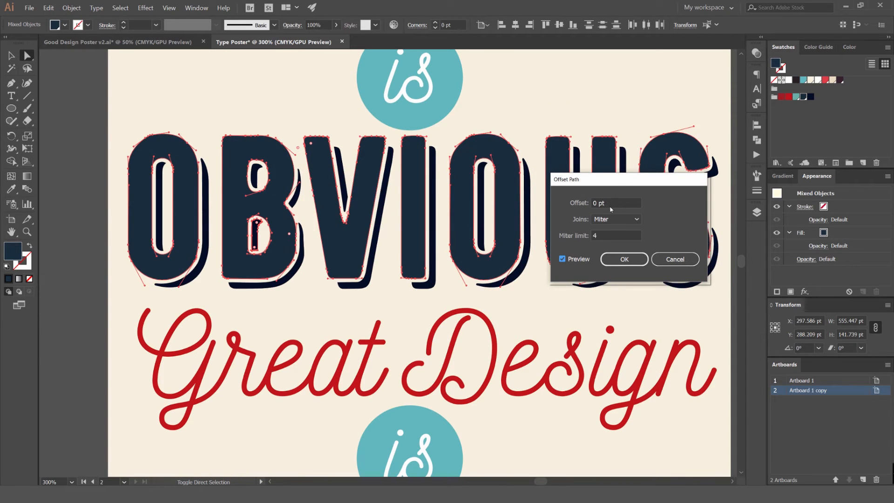
scroll(612, 204, "up", 2)
scroll(614, 202, "down", 8)
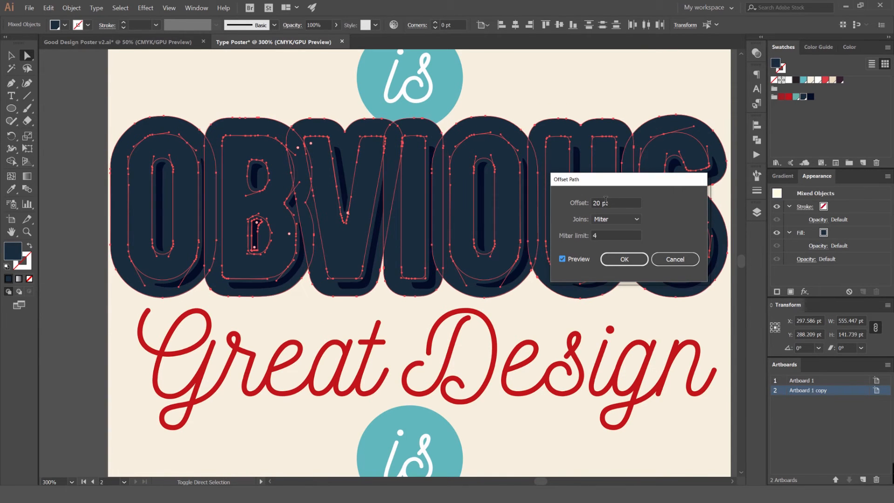
scroll(603, 199, "down", 17)
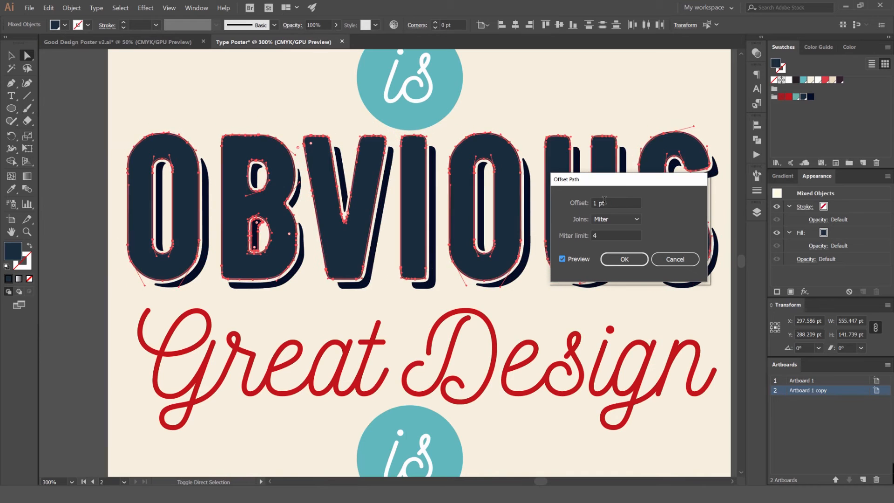
scroll(604, 199, "down", 7)
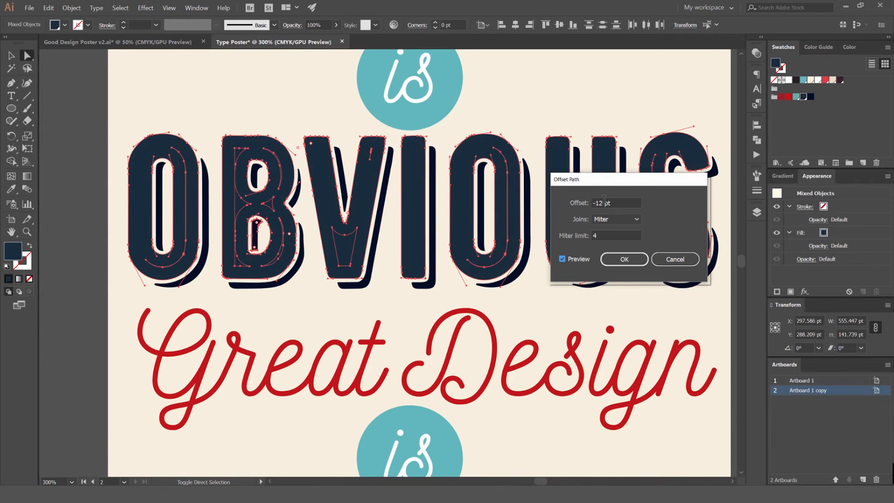
scroll(604, 199, "up", 4)
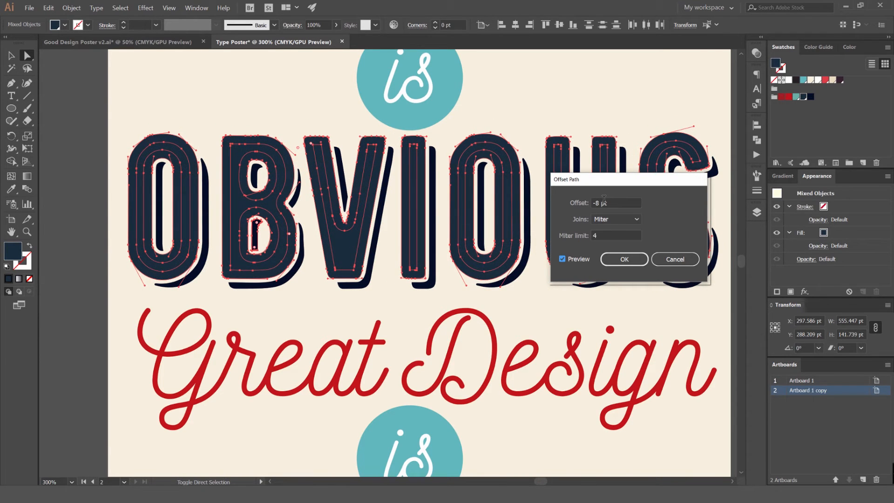
scroll(614, 201, "up", 1)
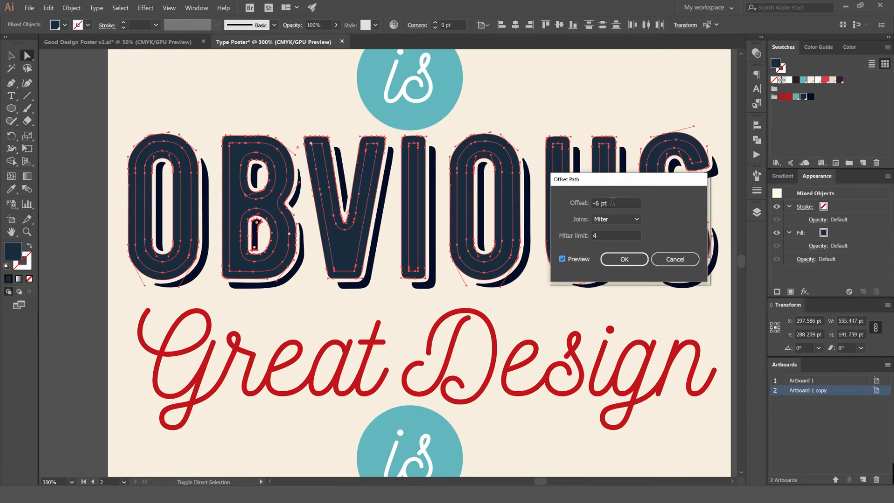
left_click_drag(645, 180, 624, 175)
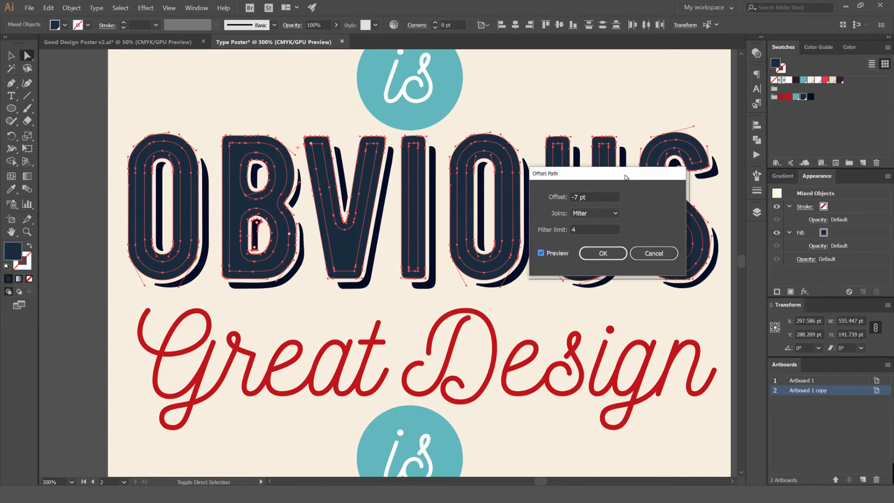
left_click(594, 213)
left_click(583, 232)
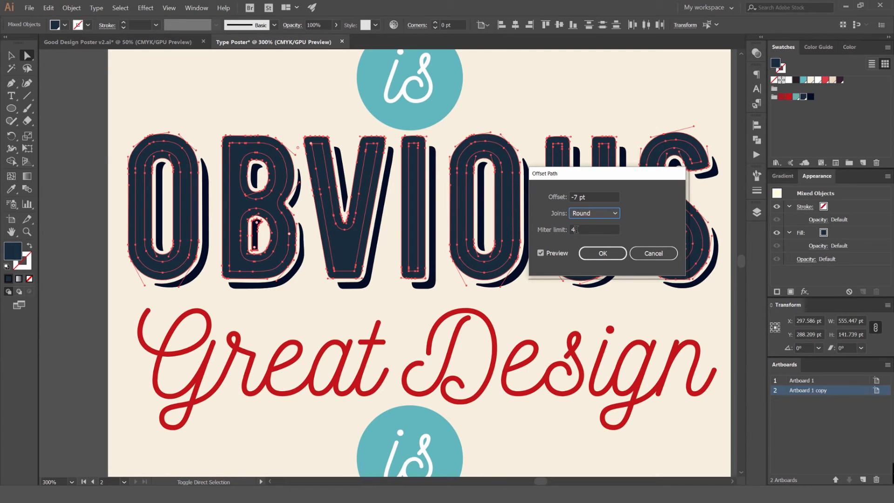
left_click(539, 252)
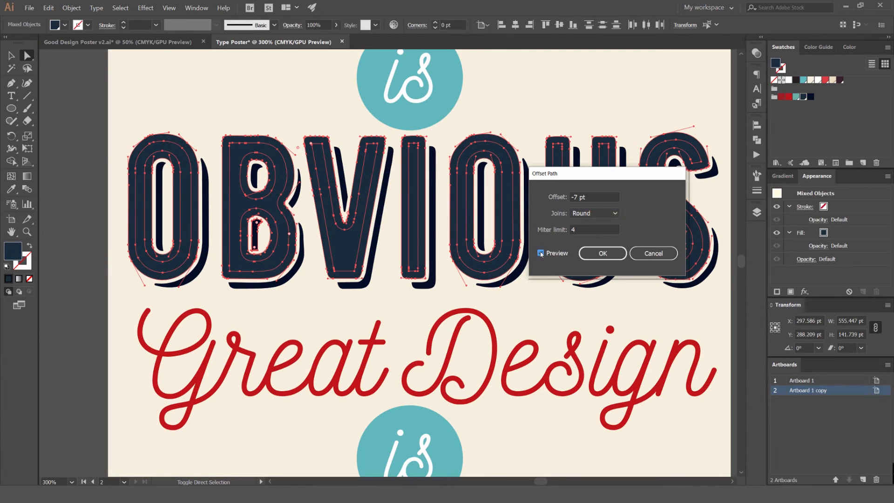
left_click(541, 254)
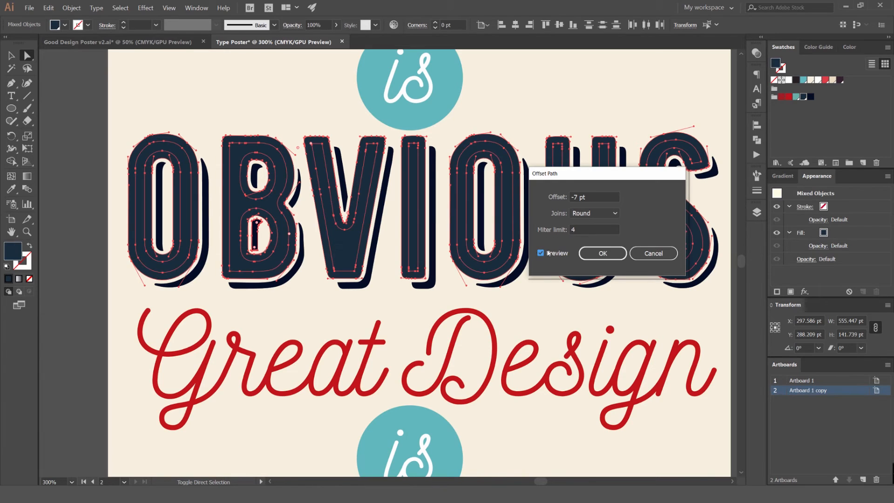
left_click(602, 254)
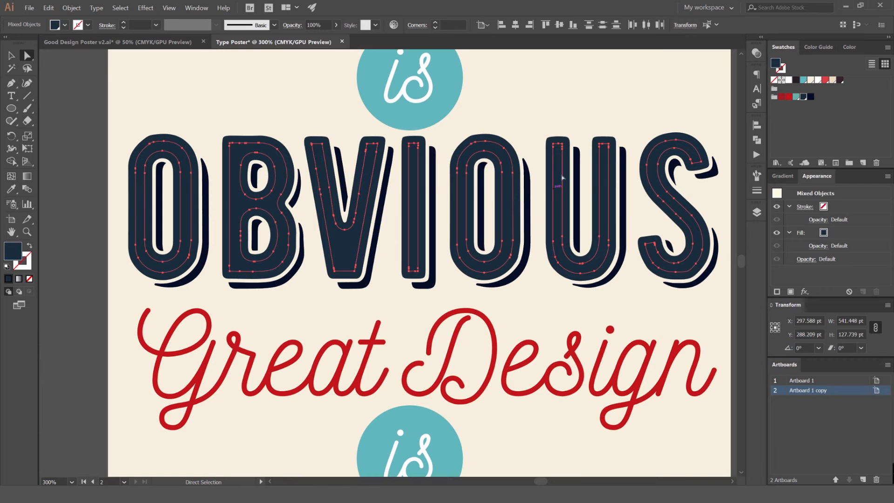
key("ctrl+g")
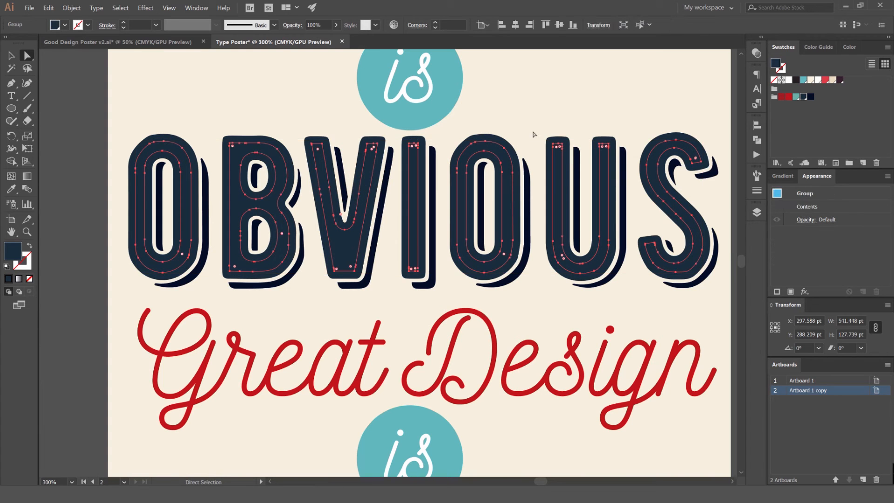
Move the grouped inner letter shapes away from the OBVIOUS lettering, and undo the move
key("v")
left_click_drag(499, 147, 588, 121)
scroll(513, 78, "down", 2)
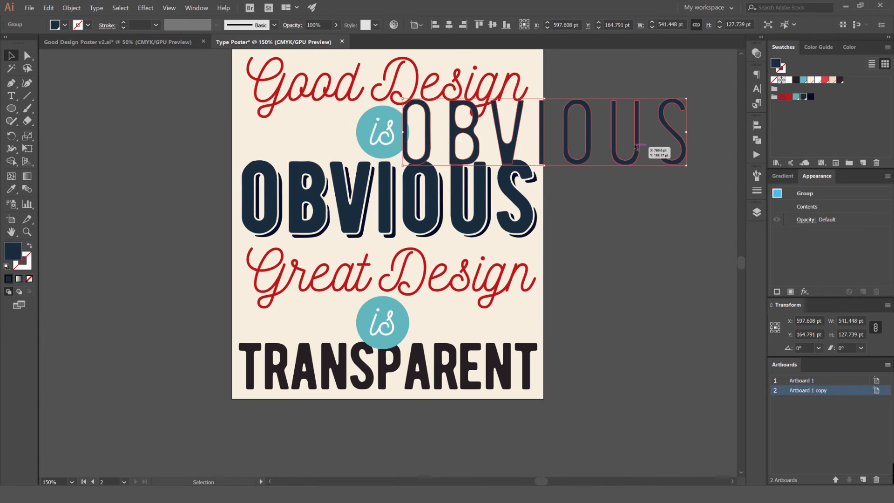
scroll(549, 149, "up", 1)
key("ctrl+z")
key("ctrl+z")
Set the blending mode of the grouped inner letter shapes to Screen, after trying Multiply
left_click_drag(501, 138, 521, 109)
scroll(636, 117, "up", 1)
scroll(497, 146, "up", 2)
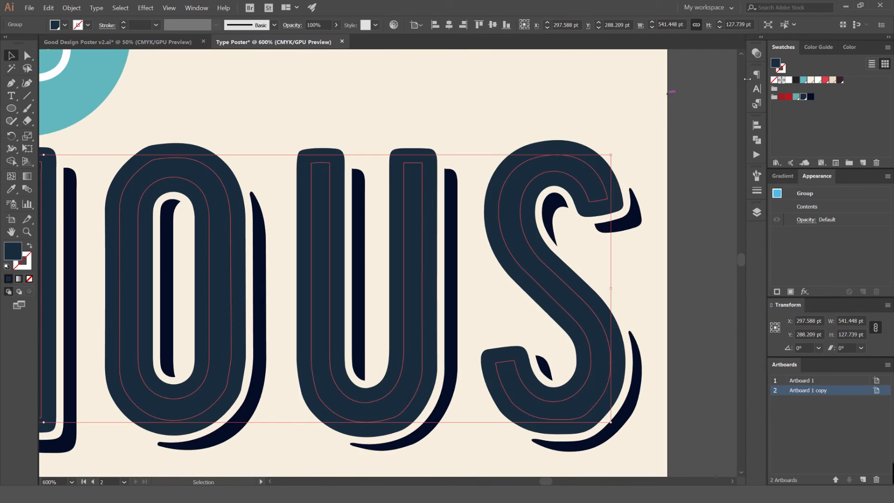
left_click(756, 53)
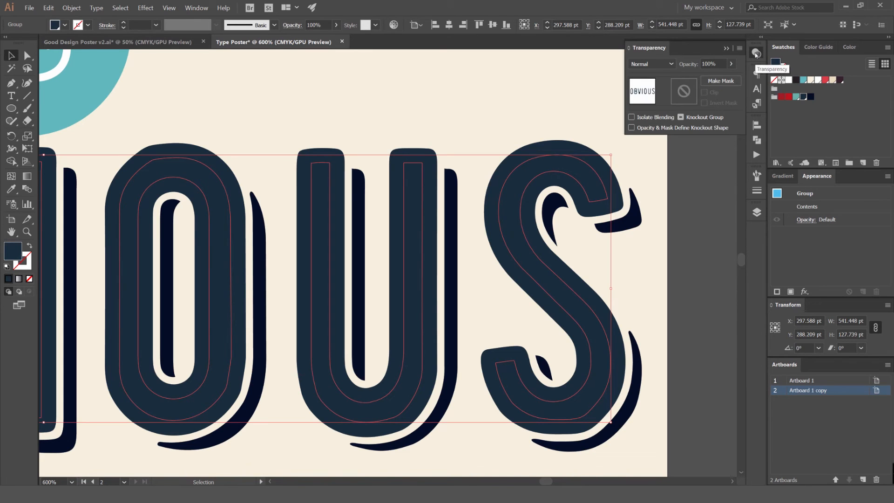
left_click(197, 8)
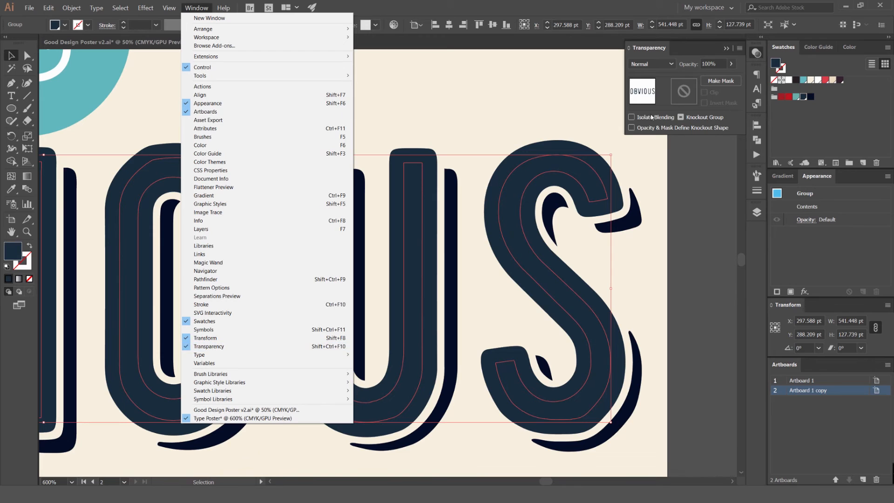
left_click(678, 56)
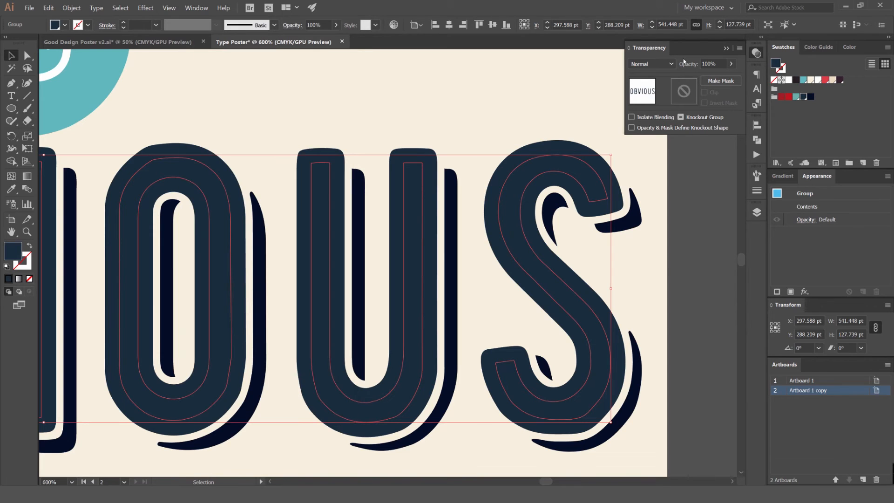
left_click(655, 64)
left_click(650, 96)
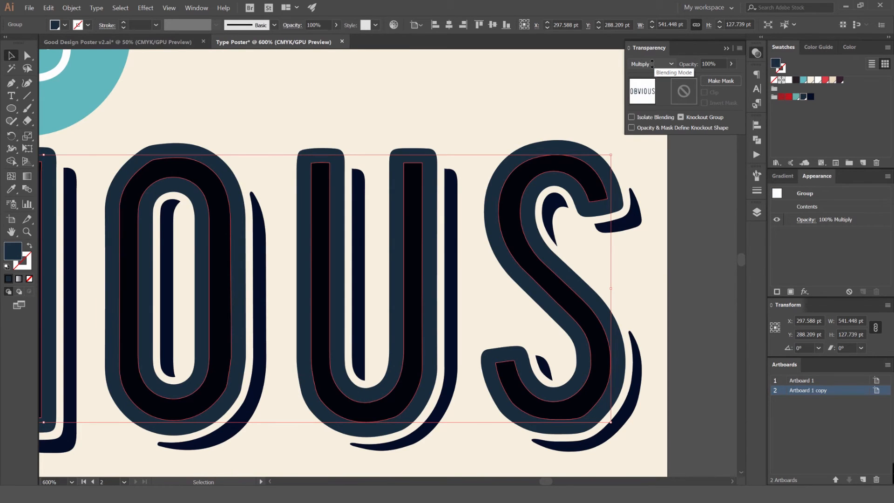
scroll(651, 64, "down", 3)
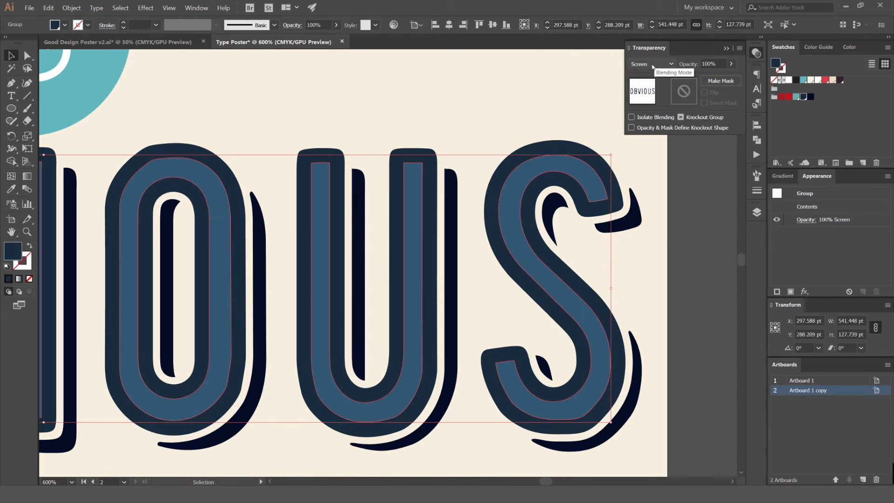
Try the Overlay and Color blending modes on the grouped inner letter shapes, and settle on Overlay
left_click_drag(549, 126, 656, 95)
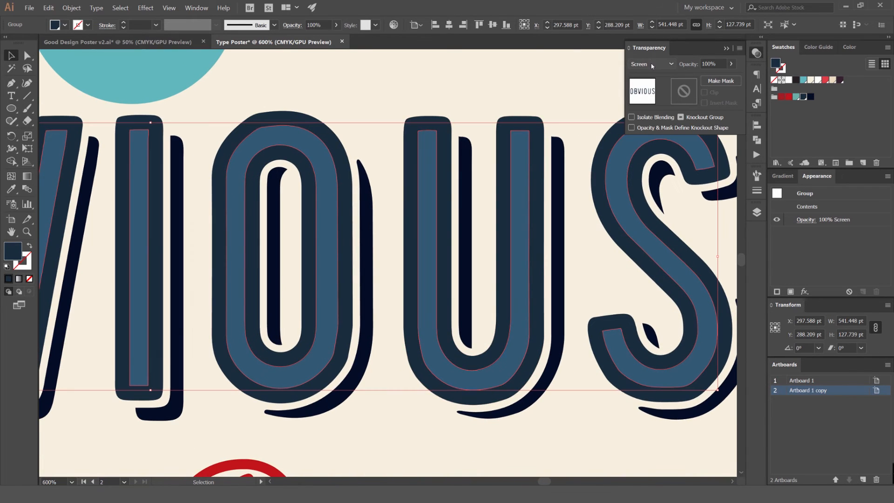
scroll(651, 67, "down", 1)
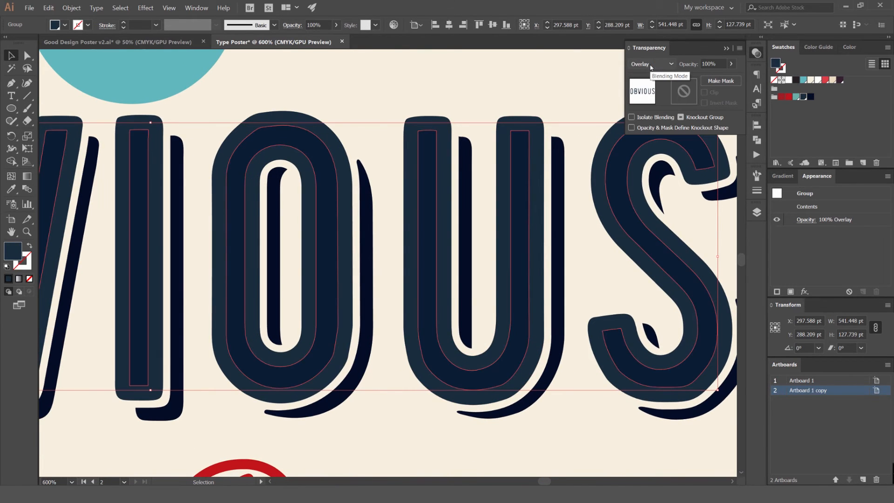
scroll(649, 64, "down", 4)
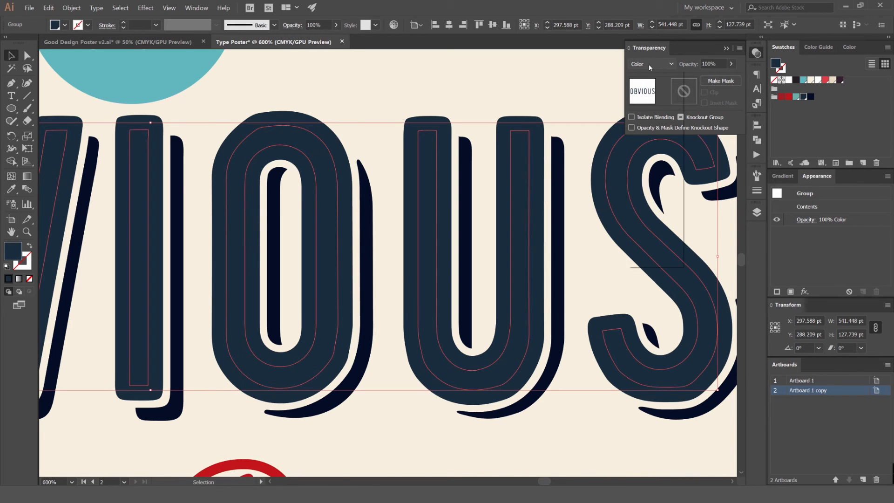
left_click(649, 64)
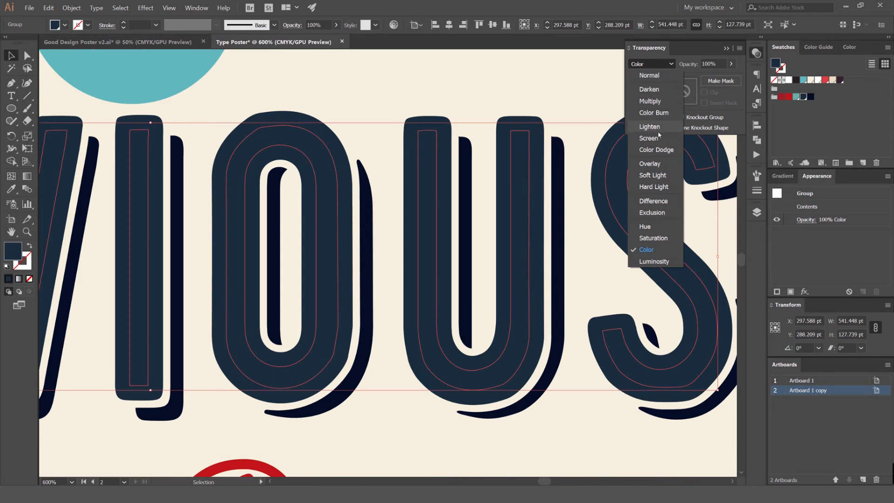
left_click(664, 164)
left_click(547, 106)
scroll(545, 106, "down", 3)
scroll(545, 106, "up", 4)
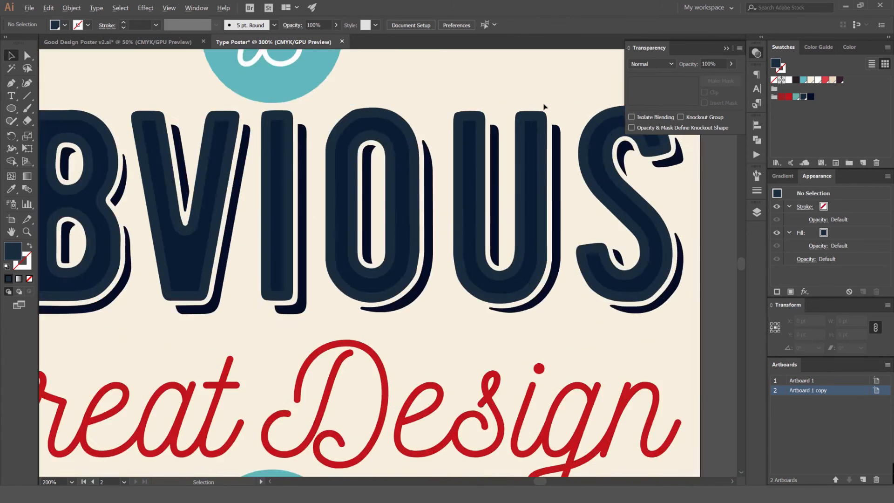
Try the Color Dodge blending mode on the inner letter shapes, with the group's opacity at 60%
left_click(523, 154)
scroll(651, 66, "up", 1)
left_click(535, 56)
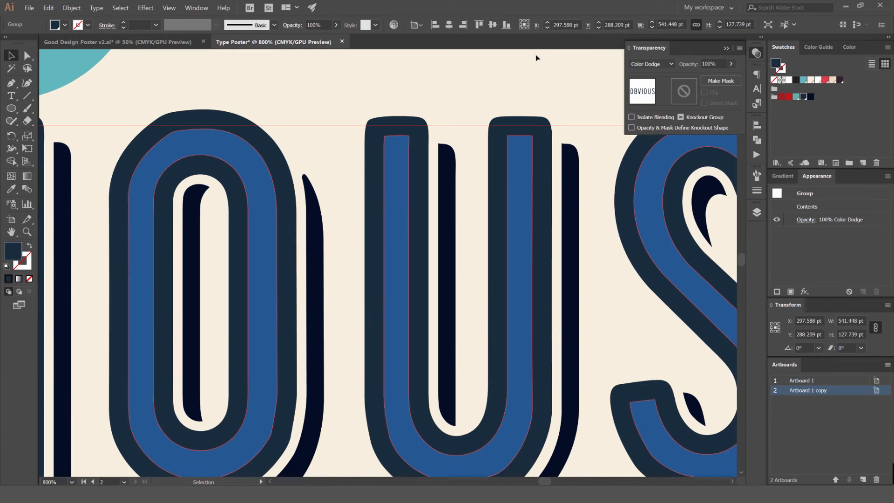
scroll(535, 56, "down", 4)
scroll(548, 157, "up", 3)
left_click(549, 157)
left_click(715, 64)
type("50")
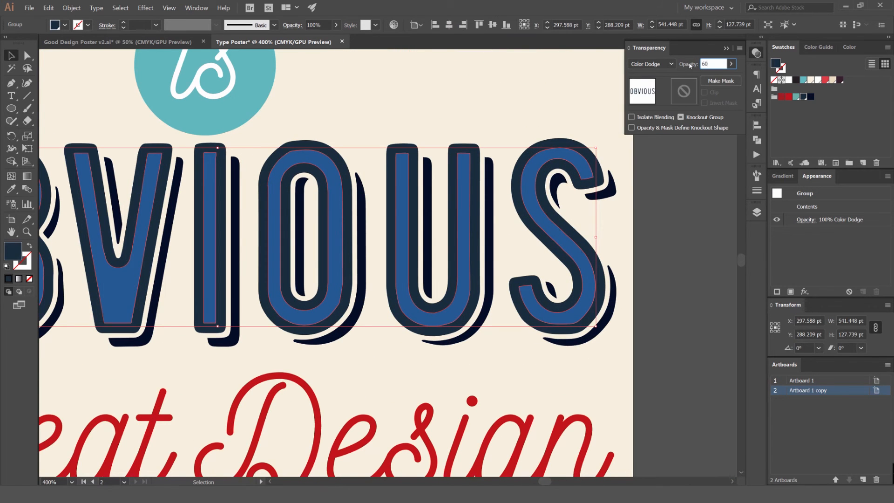
key("Return")
left_click(548, 112)
scroll(549, 112, "down", 3)
scroll(534, 144, "up", 4)
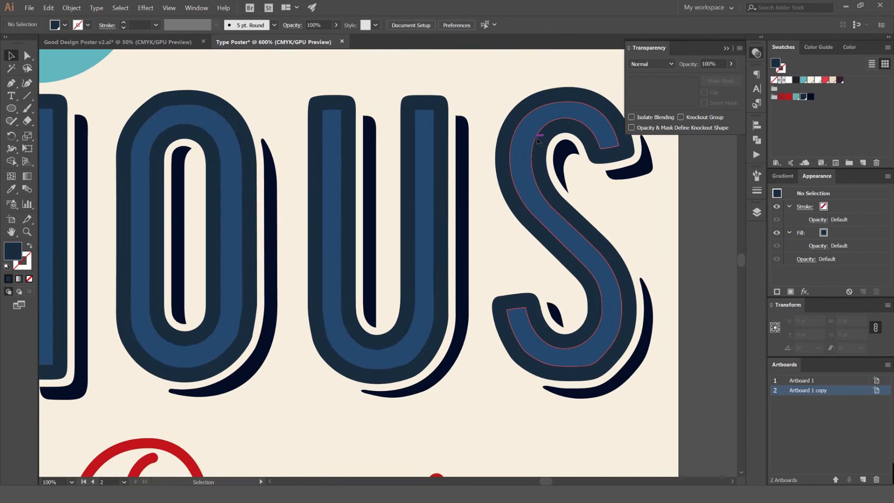
Set the inner letter shapes' group to the Screen blending mode at 80% opacity
left_click(538, 139)
left_click(650, 64)
left_click(650, 141)
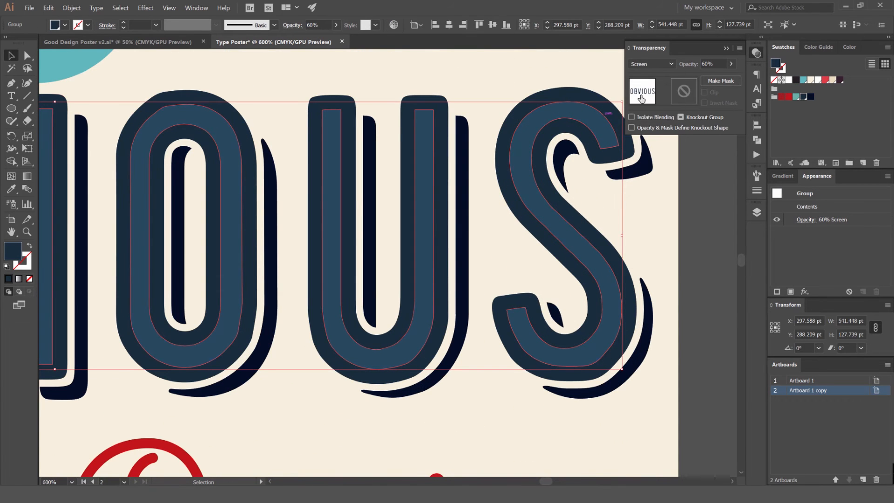
left_click_drag(716, 64, 640, 74)
type("80")
key("Return")
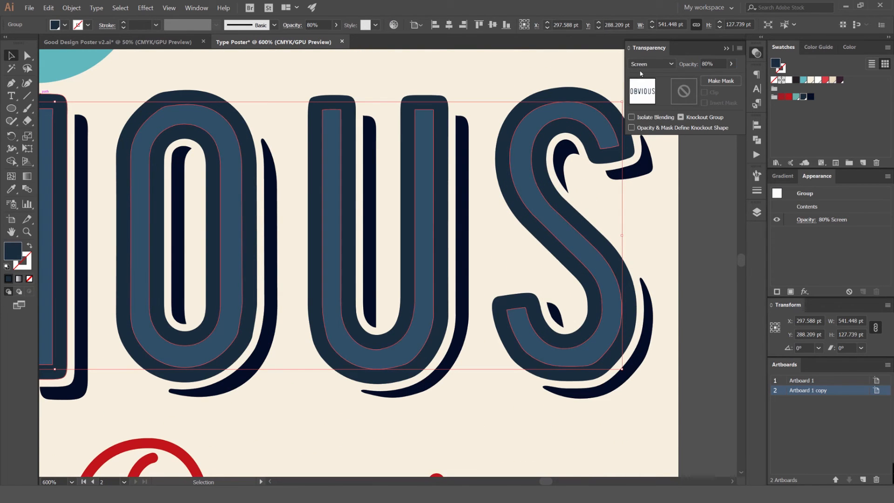
left_click(531, 78)
Examine the lighter insets of the OBVIOUS lettering up close and within the whole poster
scroll(519, 81, "down", 4)
scroll(519, 79, "up", 4)
scroll(519, 79, "down", 4)
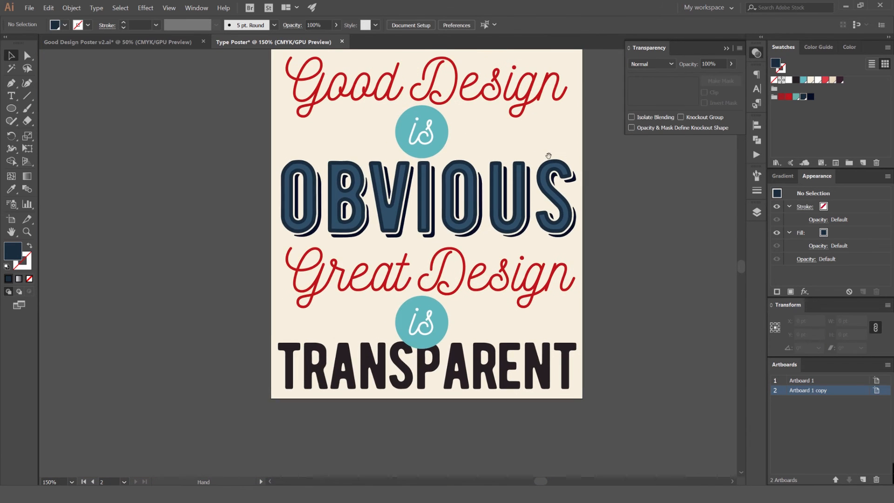
scroll(412, 145, "up", 4)
scroll(410, 142, "down", 5)
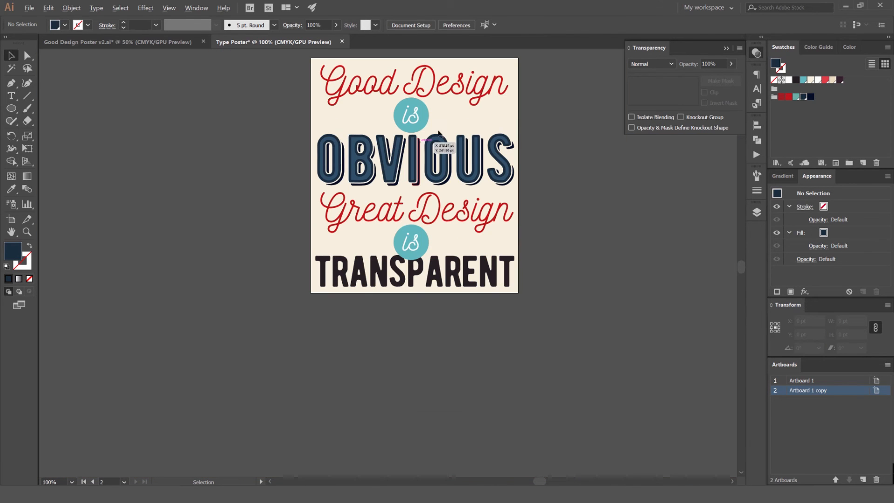
scroll(432, 137, "up", 5)
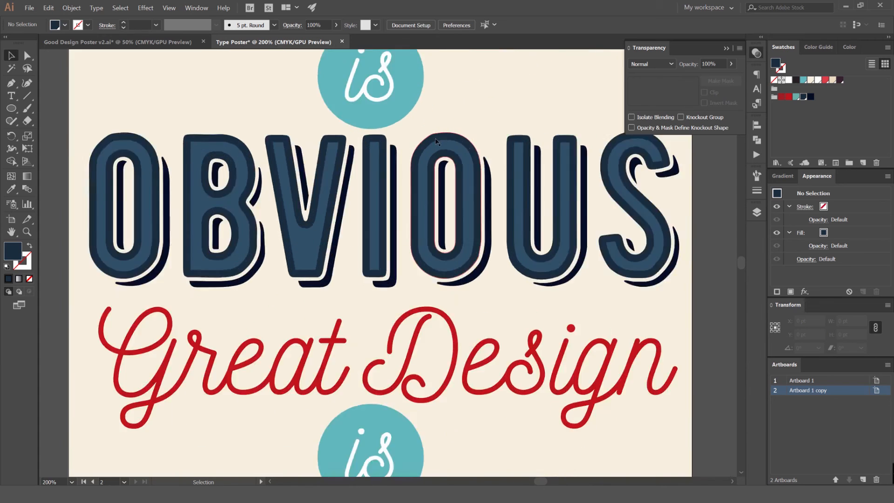
scroll(448, 129, "down", 5)
left_click_drag(484, 105, 464, 128)
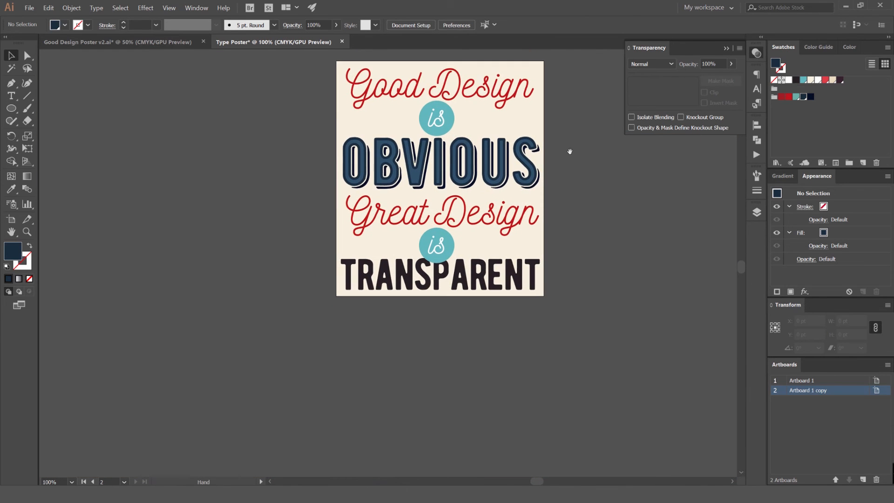
Change the case of the TRANSPARENT text to give it the font's spurred letterforms
scroll(488, 286, "up", 1)
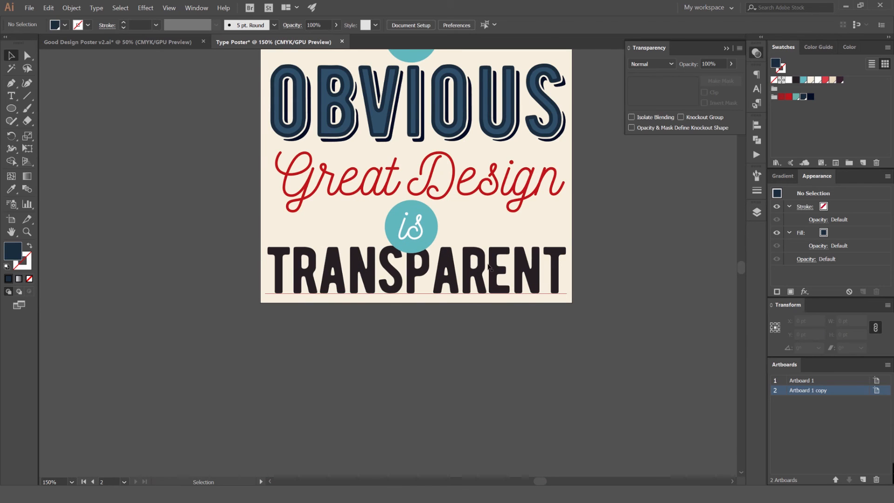
left_click(393, 268)
scroll(393, 268, "up", 2)
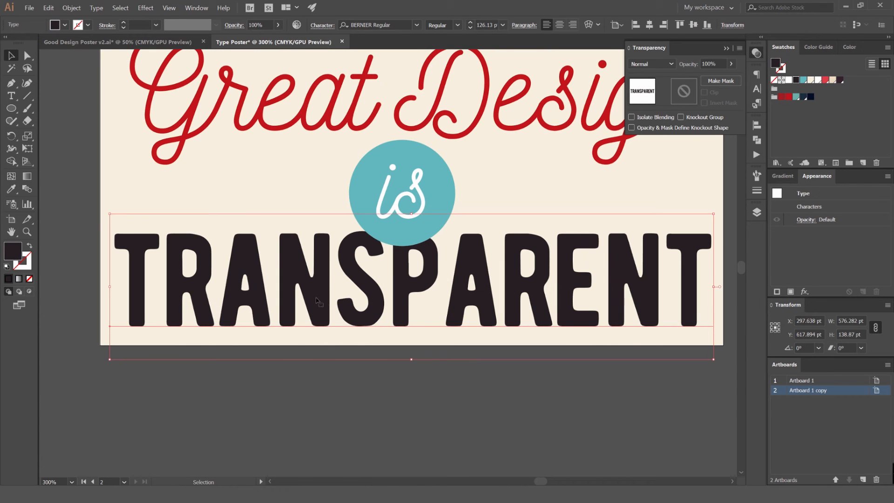
left_click(97, 8)
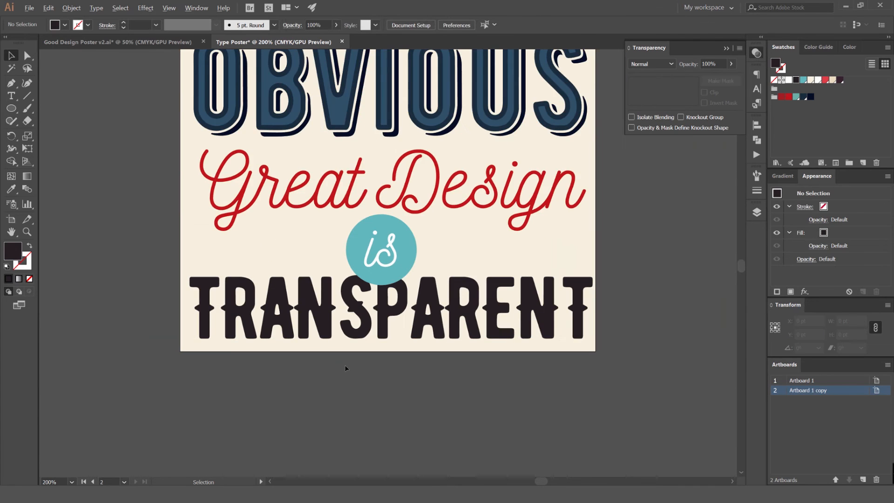
scroll(376, 372, "down", 1)
Try converting the TRANSPARENT text to outlines and moving its shapes, and undo back to live text
left_click(427, 342)
scroll(429, 346, "up", 2)
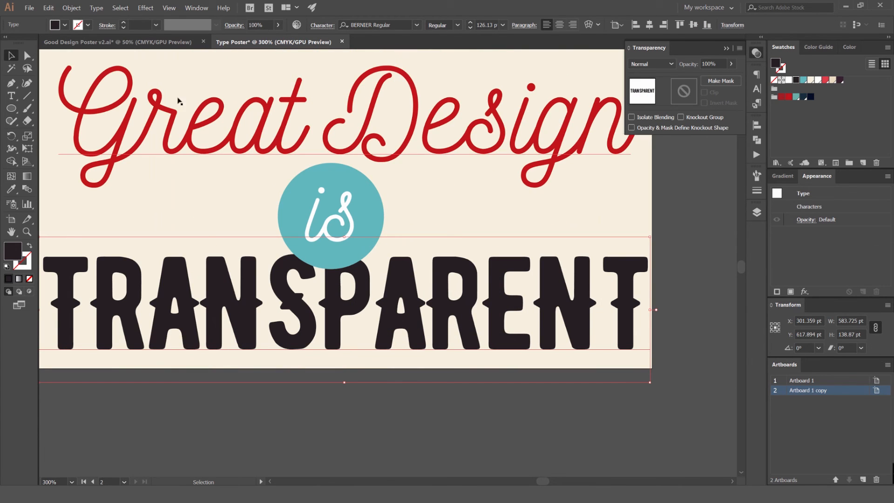
left_click(71, 8)
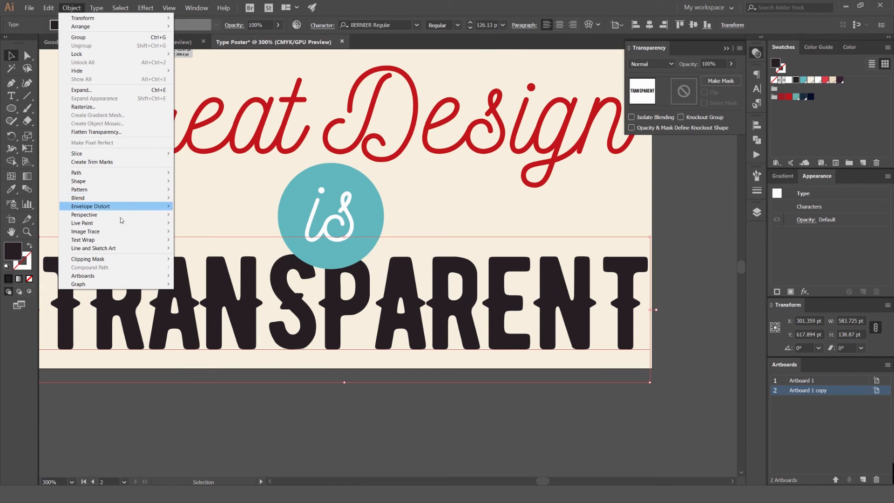
mouse_move(97, 10)
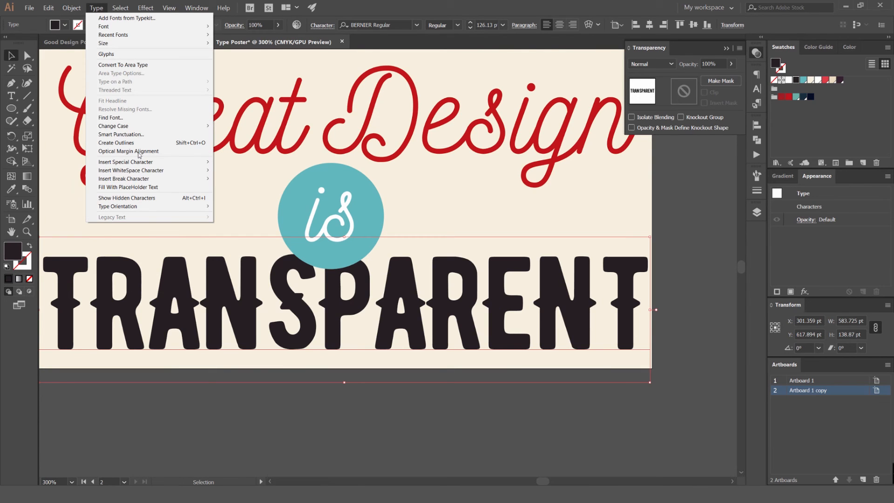
left_click(138, 143)
left_click_drag(491, 294, 476, 414)
key("ctrl+z")
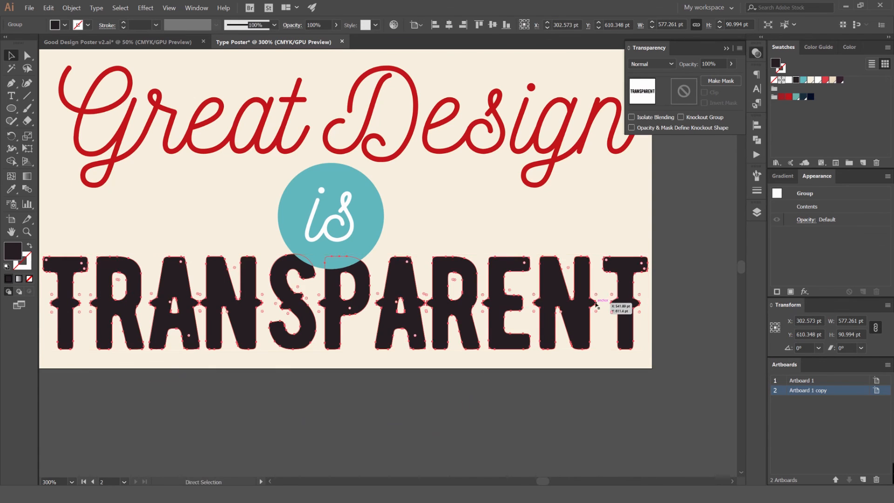
key("ctrl+z")
Replace the R after the second A in TRANSPARENT with the test letters "sdfsd", and restore the R
double_click(488, 290)
key("BackSpace")
type("sdfsd")
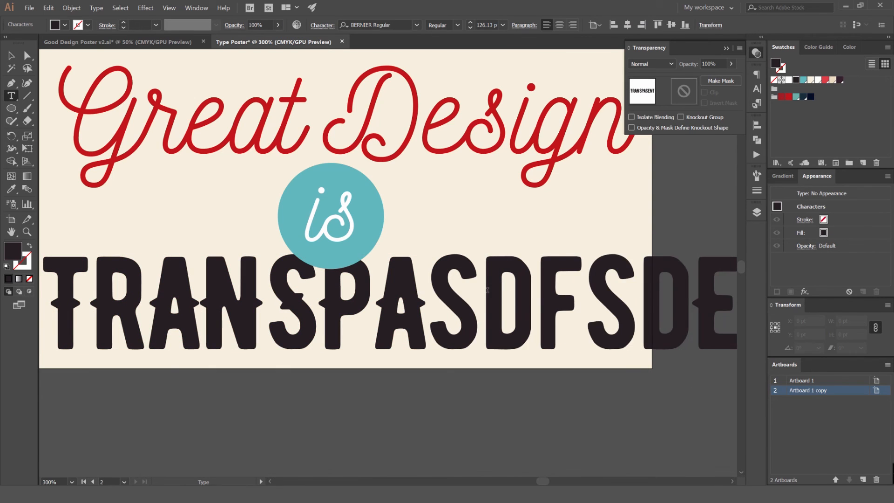
key("BackSpace")
key("BackSpace")
key("BackSpace")
key("BackSpace")
key("BackSpace")
type("r")
key("Escape")
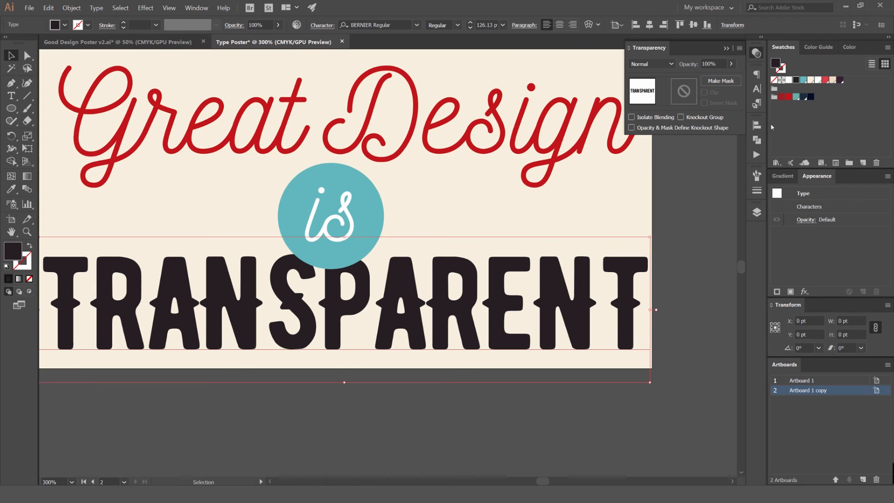
Try a white fill on the TRANSPARENT text and compare it with the reference poster alongside
left_click(790, 82)
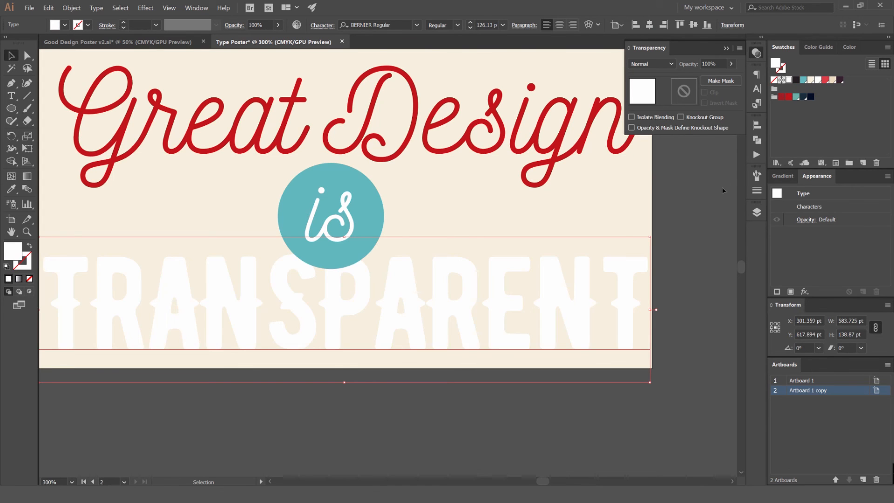
left_click(686, 186)
scroll(685, 184, "down", 2)
scroll(652, 245, "down", 3)
left_click_drag(402, 249, 366, 264)
scroll(342, 263, "up", 1)
left_click_drag(698, 238, 472, 266)
scroll(460, 265, "up", 4)
scroll(442, 375, "down", 4)
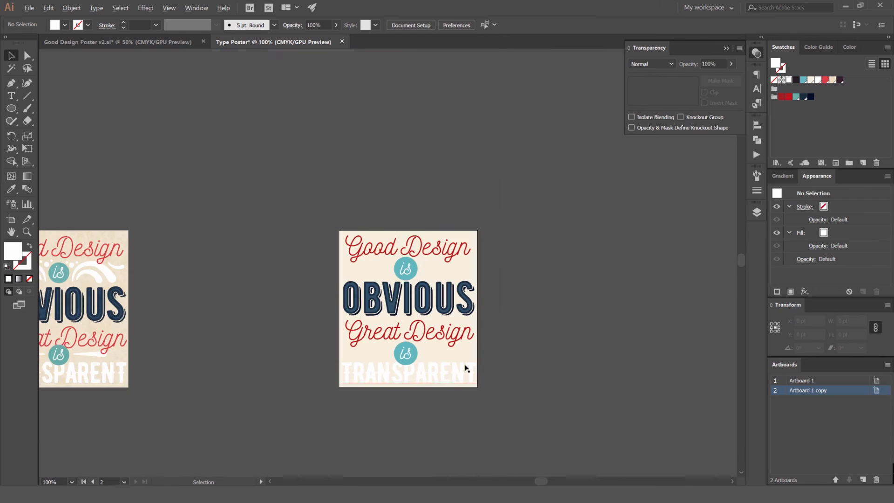
scroll(522, 325, "left", 1)
scroll(529, 335, "up", 3)
Try cream and beige swatches on the TRANSPARENT text, and undo the recolouring back to its dark fill
left_click(495, 325)
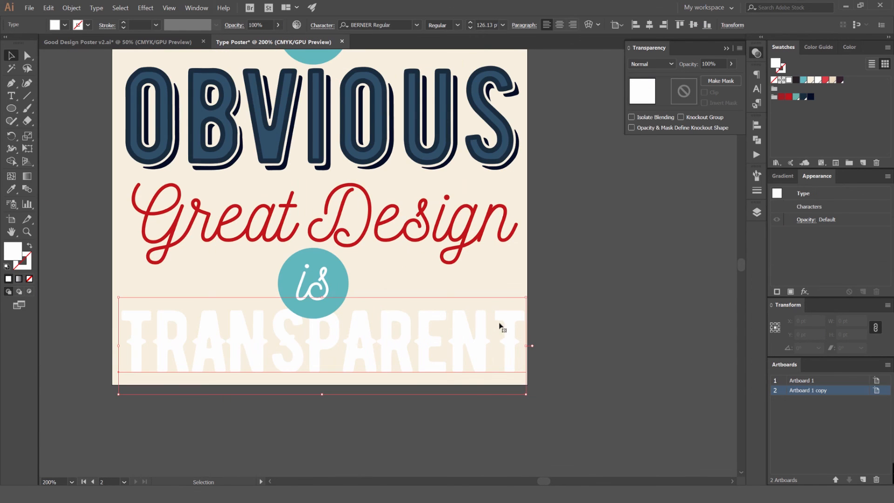
left_click(811, 80)
key("ctrl+z")
left_click(832, 81)
left_click(599, 273)
scroll(599, 273, "down", 2)
scroll(540, 327, "up", 2)
left_click_drag(488, 285, 499, 272)
key("ctrl+z")
key("ctrl+z")
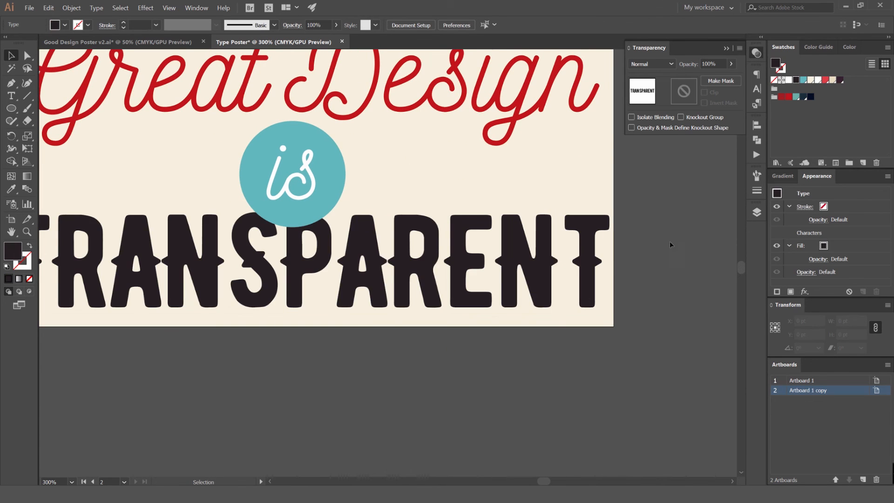
Select the poster's cream background rectangle and show its fill colour as CMYK sliders
scroll(668, 246, "down", 3)
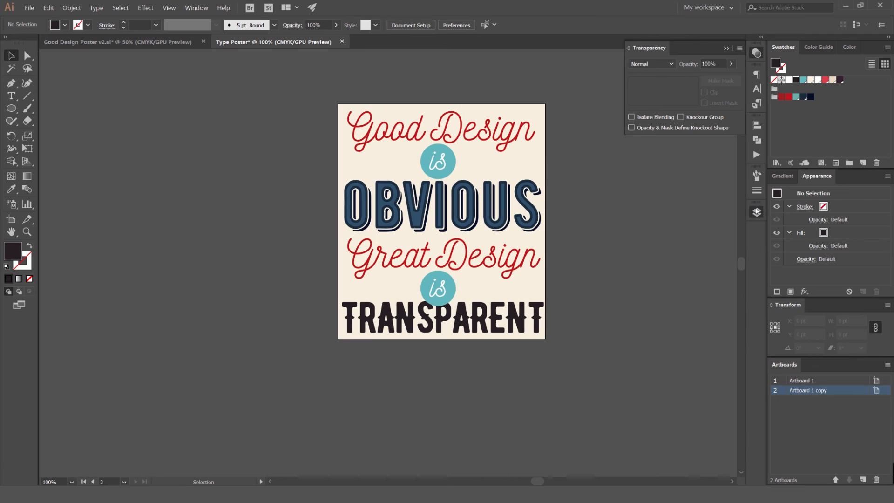
left_click(757, 212)
left_click(542, 136)
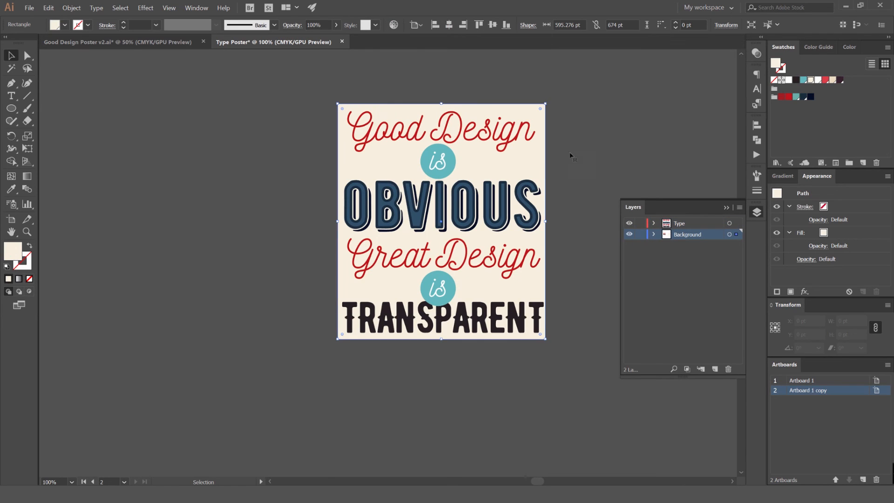
left_click(838, 48)
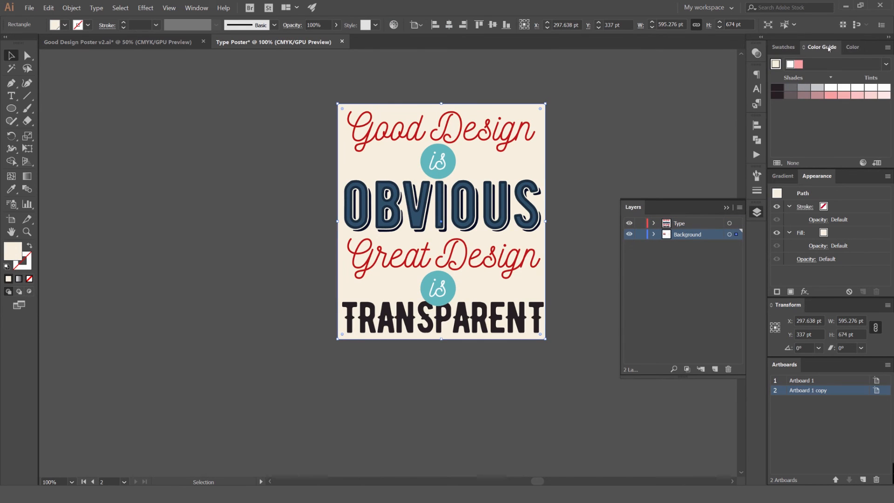
left_click(853, 48)
left_click(887, 48)
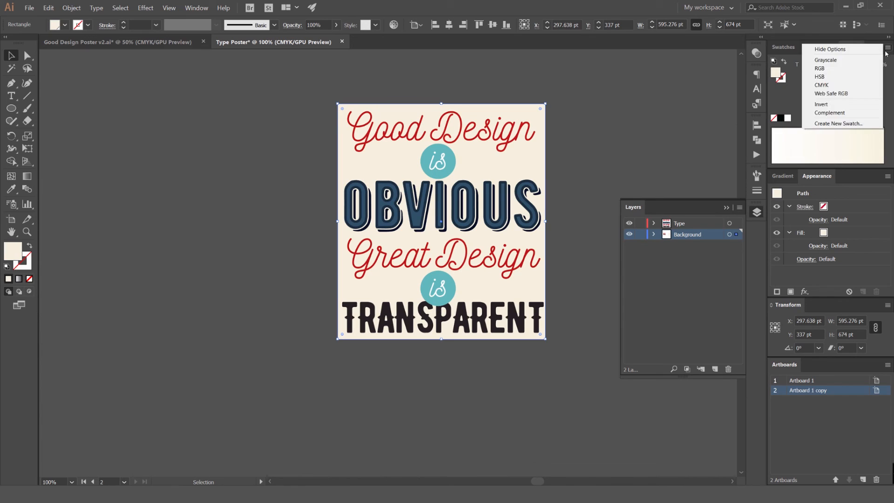
left_click(888, 48)
left_click(888, 48)
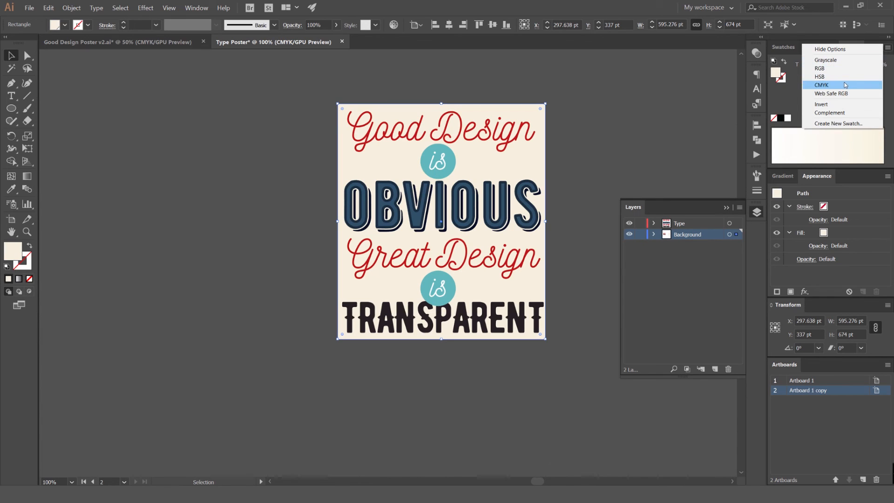
left_click(845, 85)
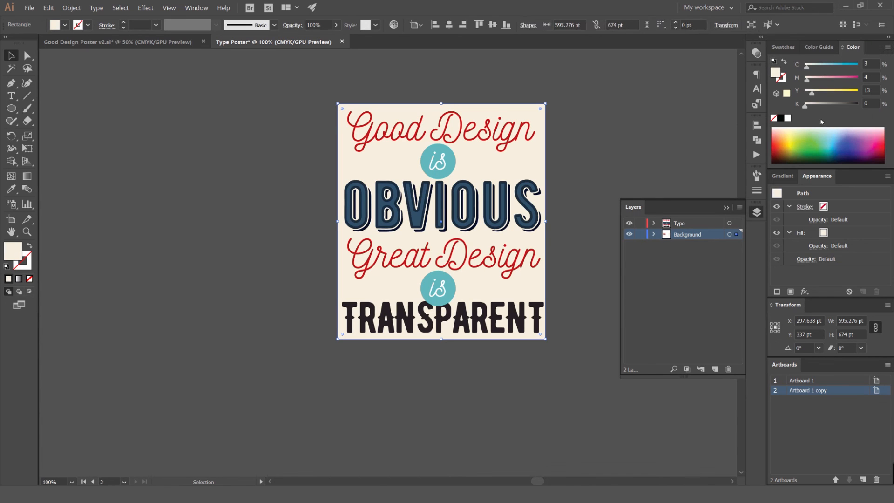
Darken and warm the background rectangle's fill by setting black to 5% and yellow to 16%
mouse_move(805, 107)
left_mouse_down()
mouse_move(813, 107)
mouse_move(806, 107)
left_mouse_up()
left_click_drag(805, 107, 807, 107)
scroll(539, 174, "up", 2)
scroll(552, 184, "down", 1)
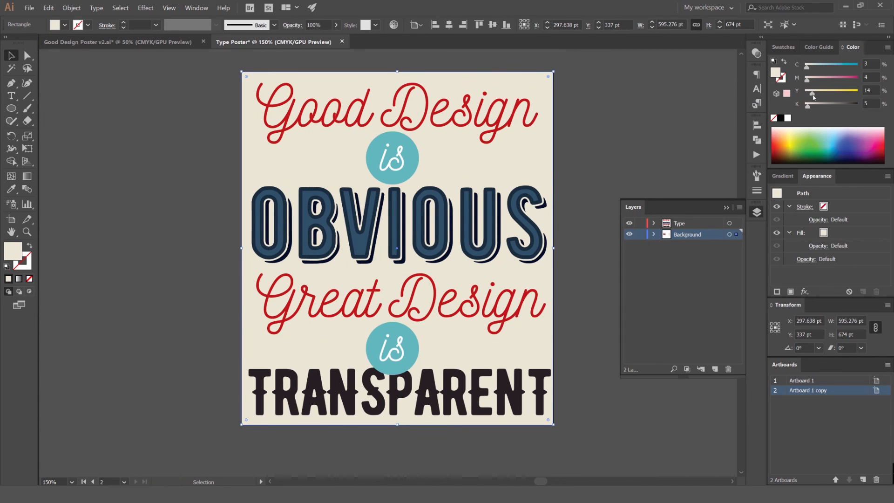
left_click_drag(814, 96, 814, 97)
left_click(688, 156)
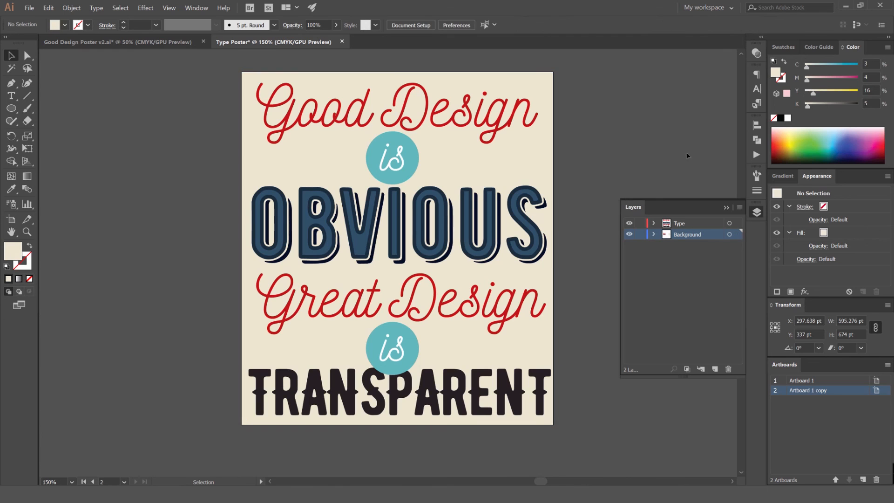
Fill the TRANSPARENT text with the white swatch
left_click(513, 395)
left_click(783, 48)
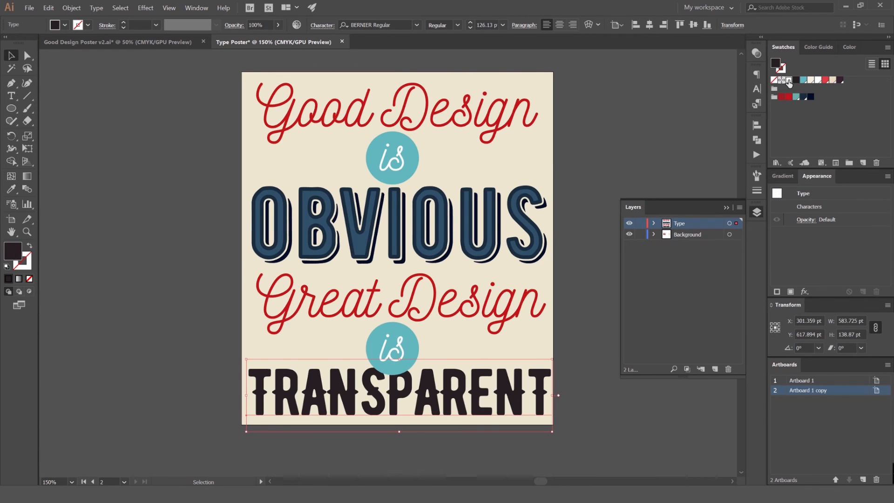
left_click(788, 80)
left_click(652, 116)
Centre the TRANSPARENT text horizontally on the poster artboard
scroll(653, 116, "down", 2)
left_click_drag(631, 165, 579, 137)
scroll(540, 221, "up", 3)
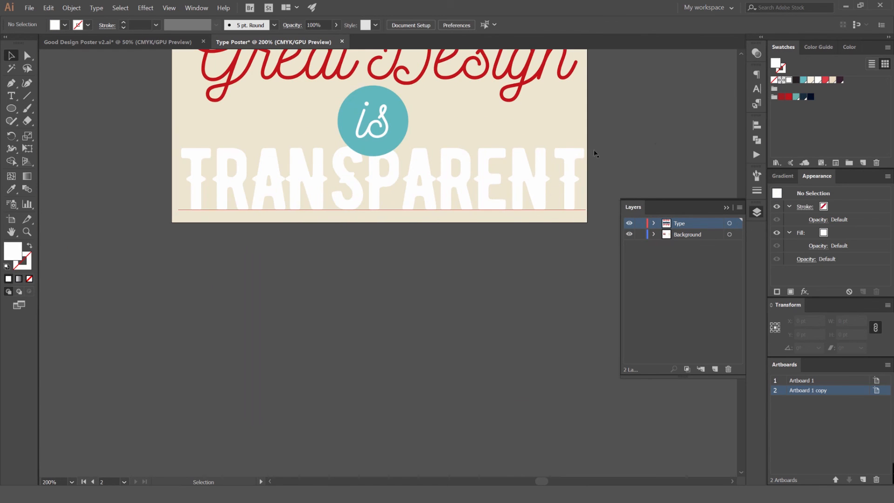
left_click(540, 180)
left_click(649, 25)
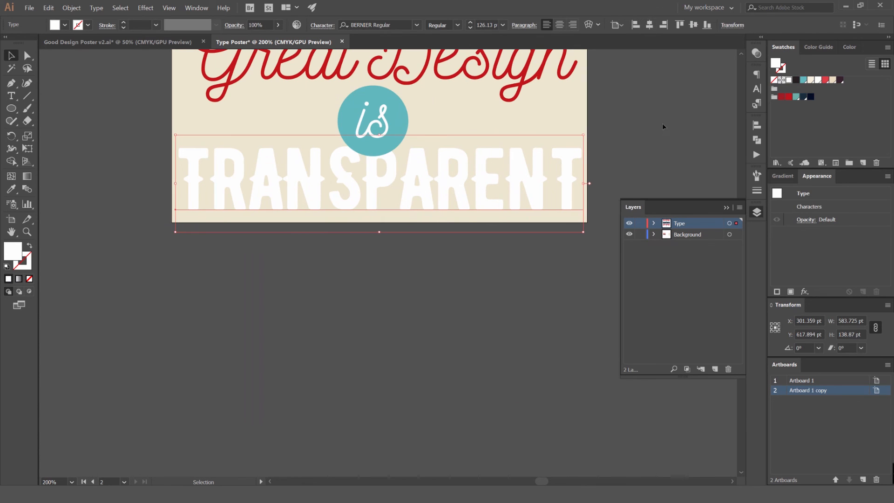
left_click(662, 123)
Lock the Background layer and put the layer list away
left_click(640, 235)
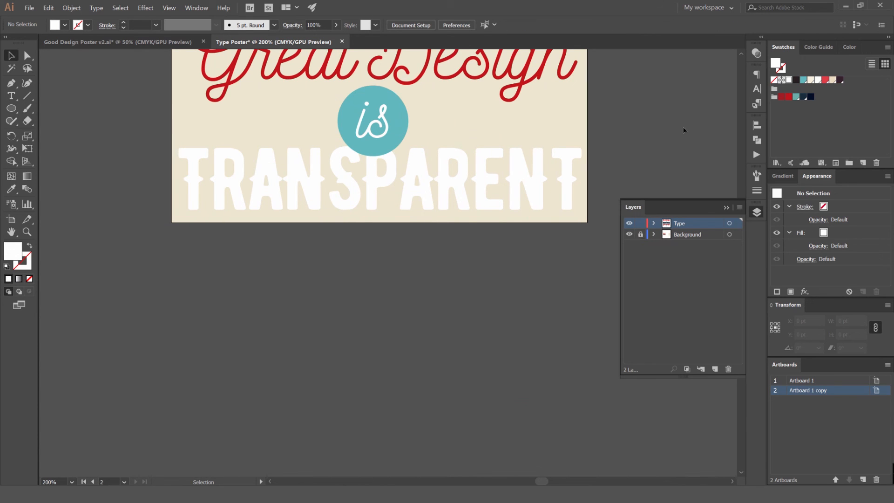
left_click_drag(688, 122, 643, 231)
left_click(756, 212)
Compare the recoloured poster with the reference poster, checking the lettering colours, background and missing ornaments
scroll(598, 189, "down", 1)
left_click_drag(604, 178, 651, 230)
scroll(577, 226, "down", 2)
scroll(131, 158, "up", 1)
left_click_drag(131, 159, 225, 154)
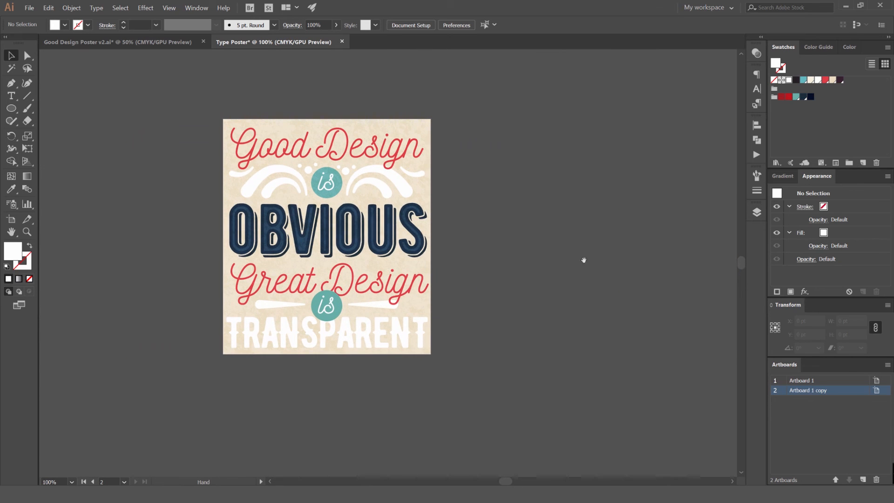
left_click_drag(603, 242, 379, 205)
scroll(411, 246, "down", 1)
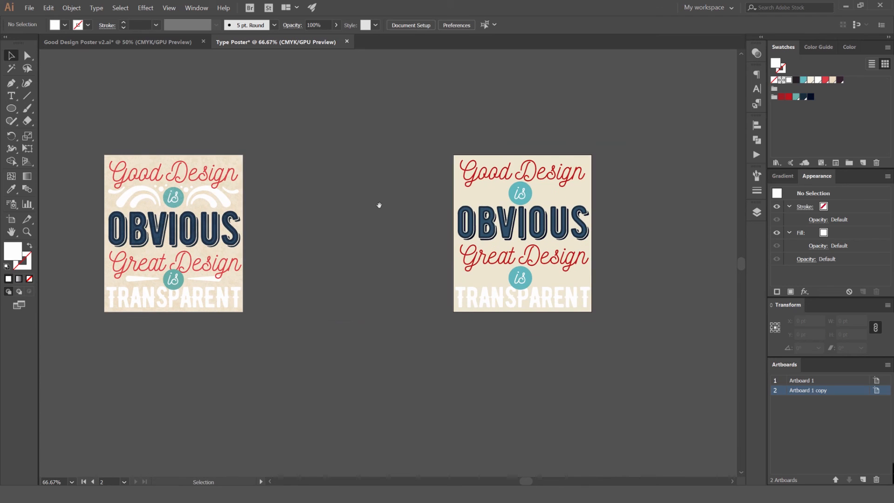
scroll(636, 219, "up", 1)
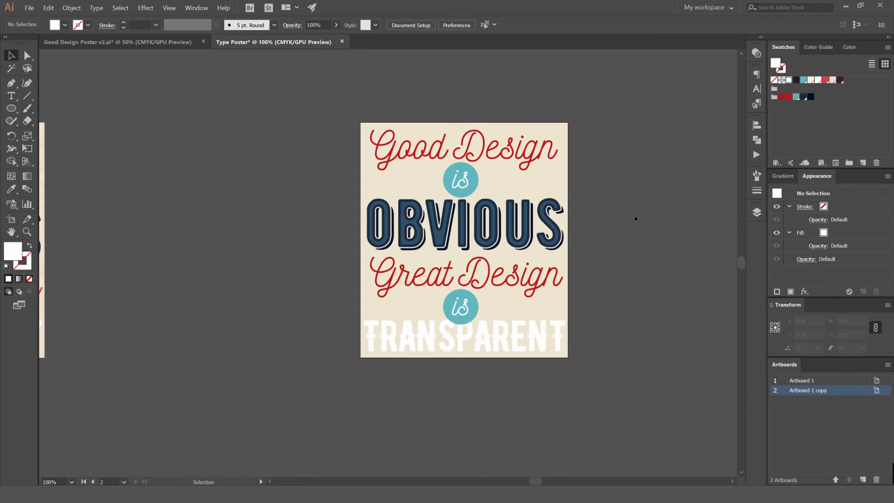
scroll(632, 196, "up", 1)
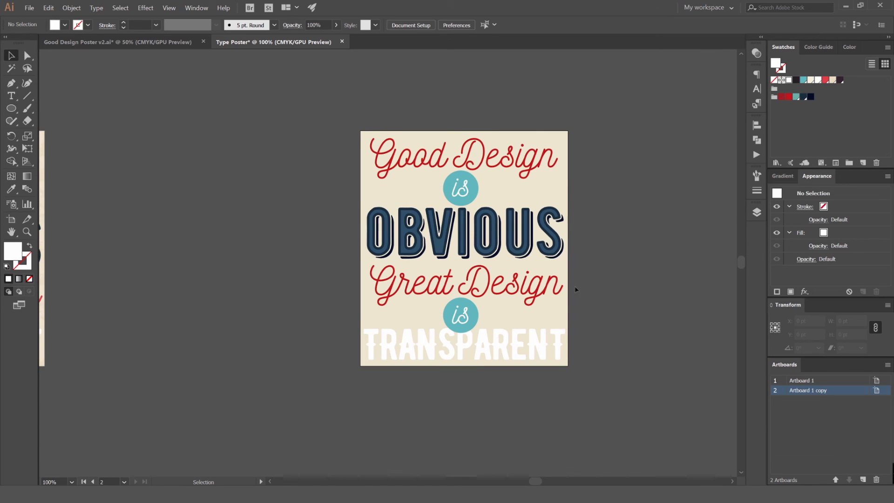